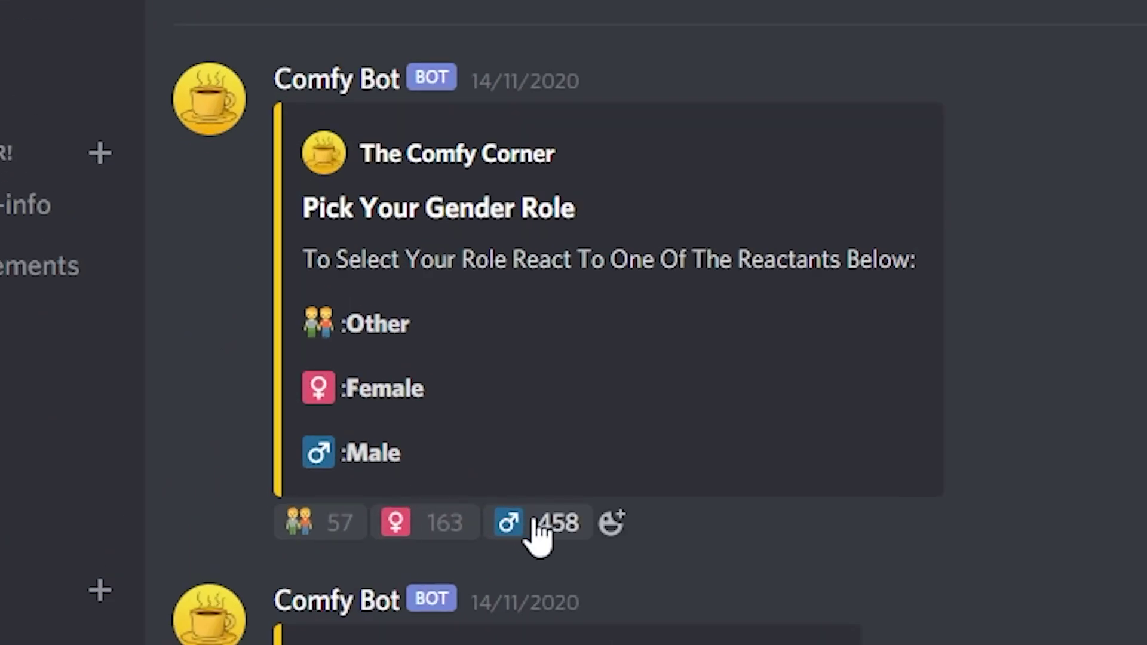
- React with ♂ on the Comfy Bot 'Pick Your Gender Role' embed to get the Male role
click(537, 526)
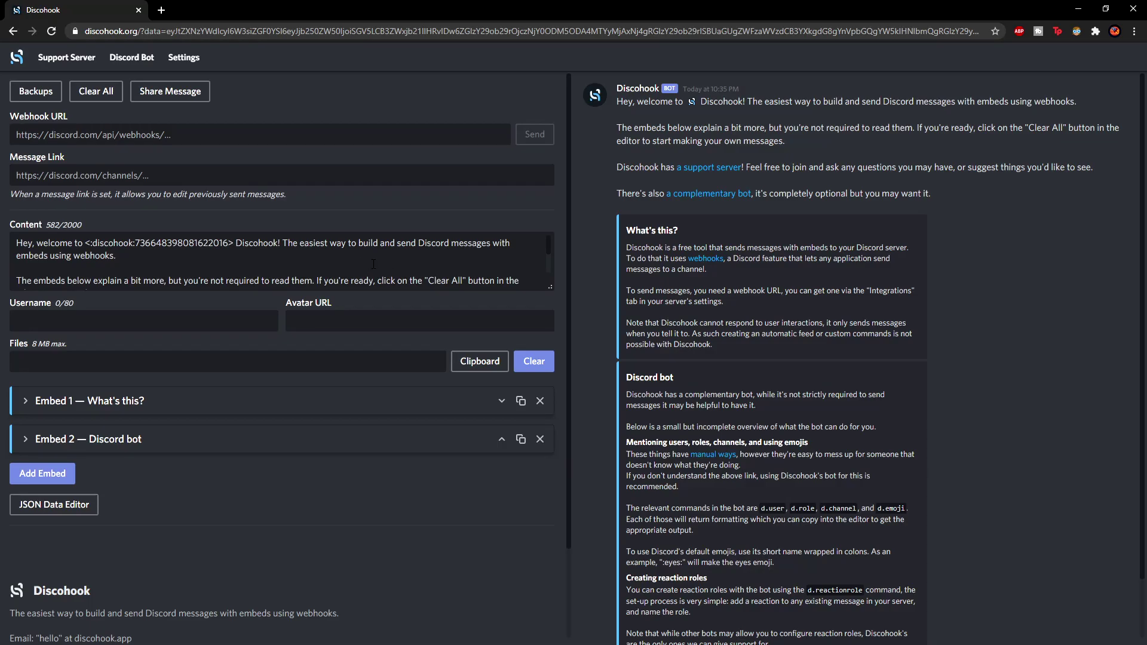
- Delete the default welcome text and both sample embeds, the 'What's this?' and Discord bot ones
click(355, 264)
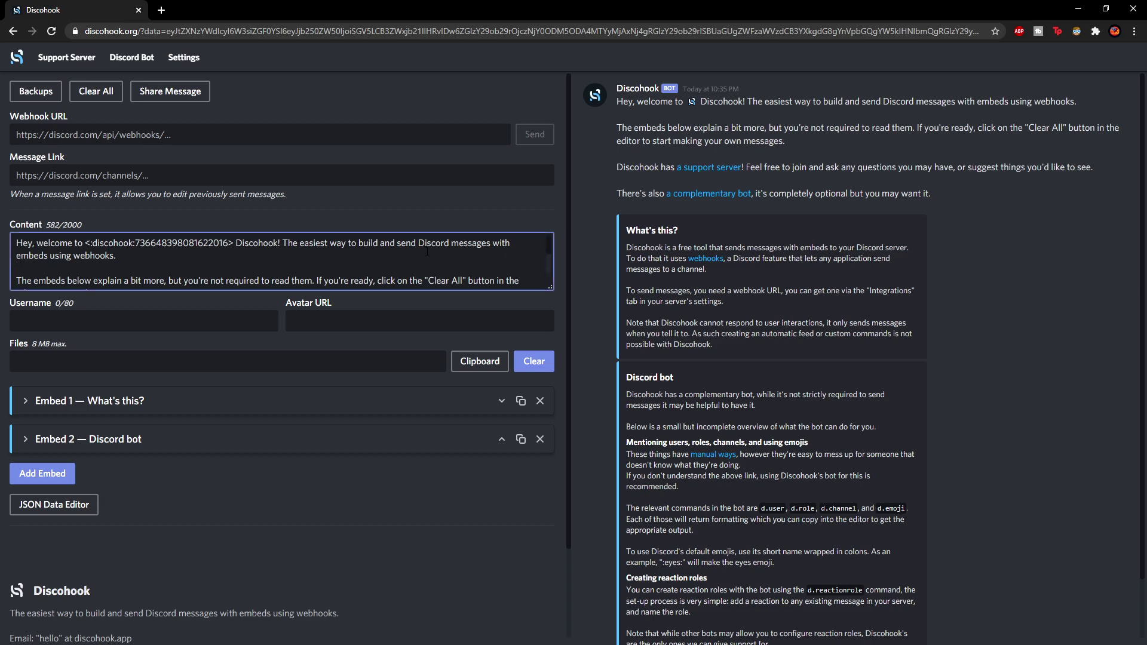
key(ctrl+a)
key(BackSpace)
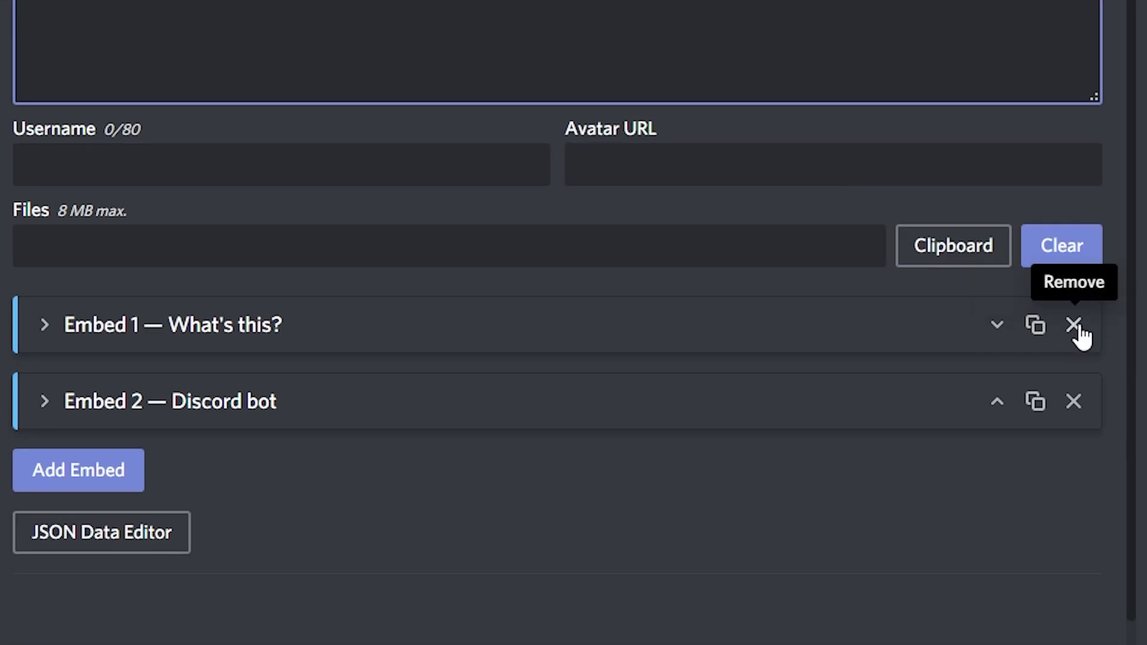
click(542, 401)
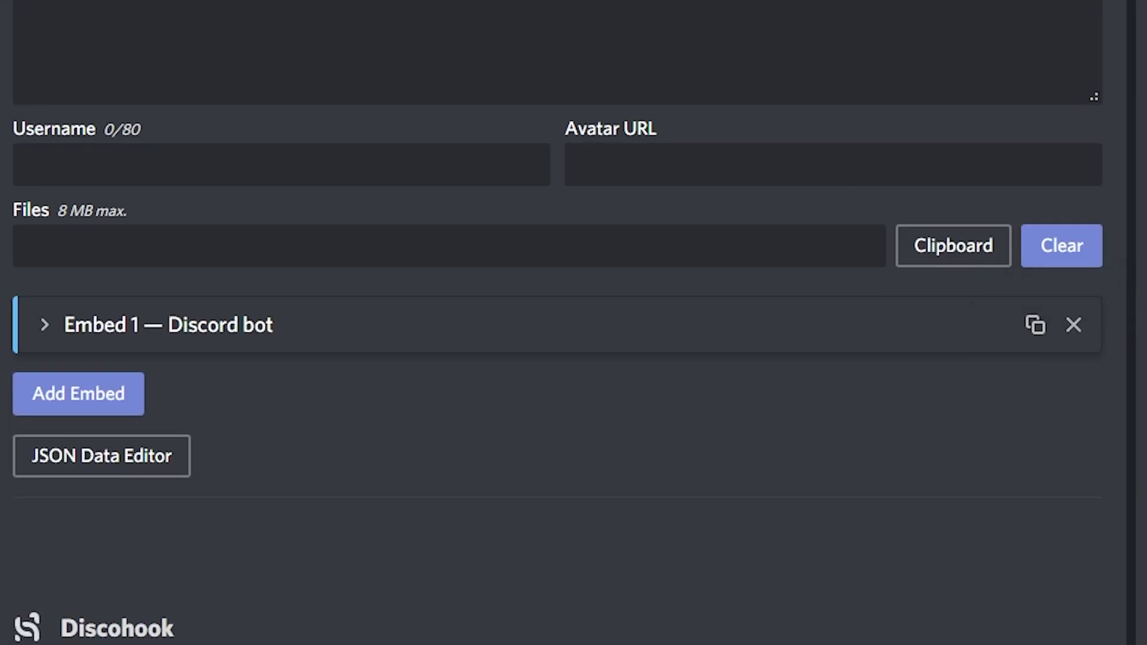
click(1074, 326)
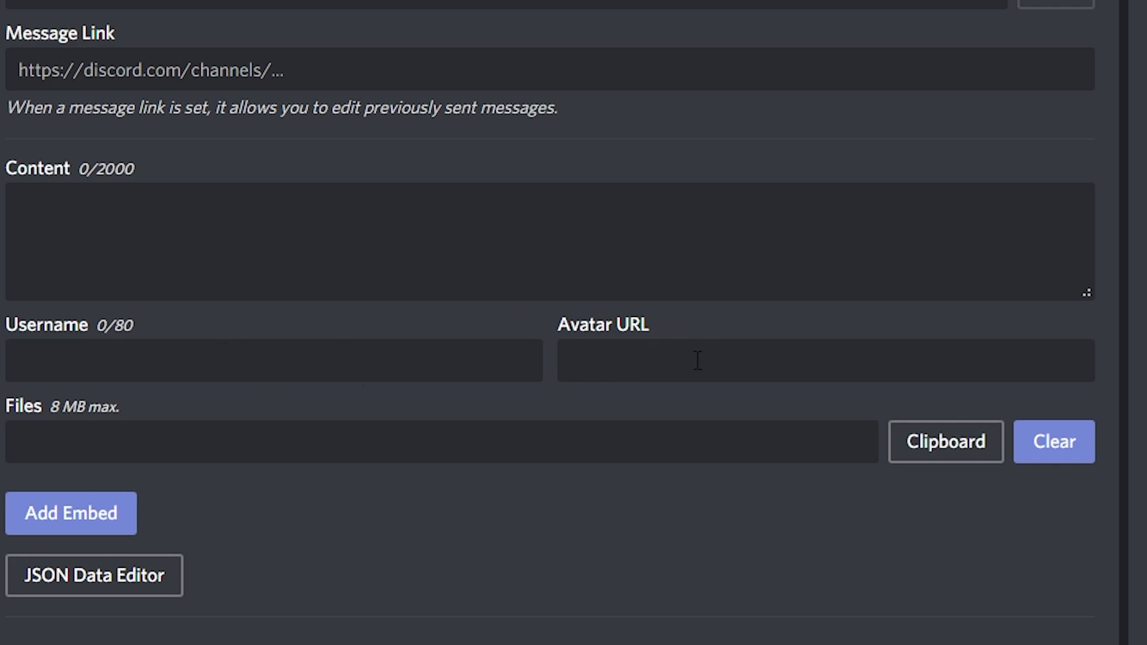
- Enter 'Fleets Utilities' as the webhook username
click(320, 341)
text(Fleets Utilit)
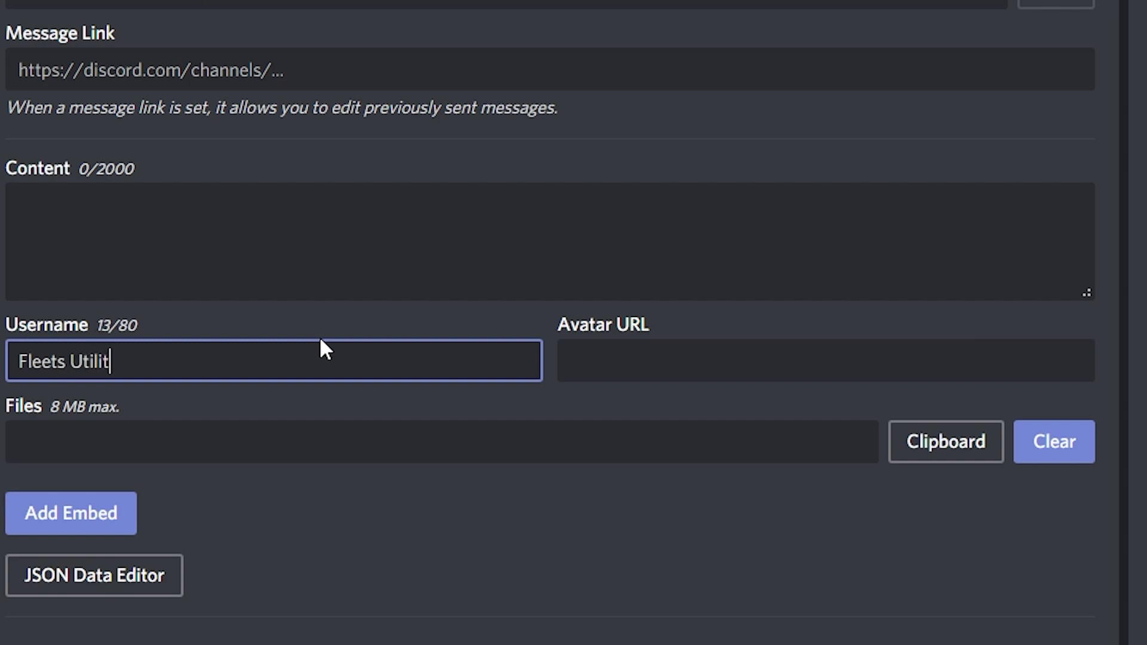
text(ies)
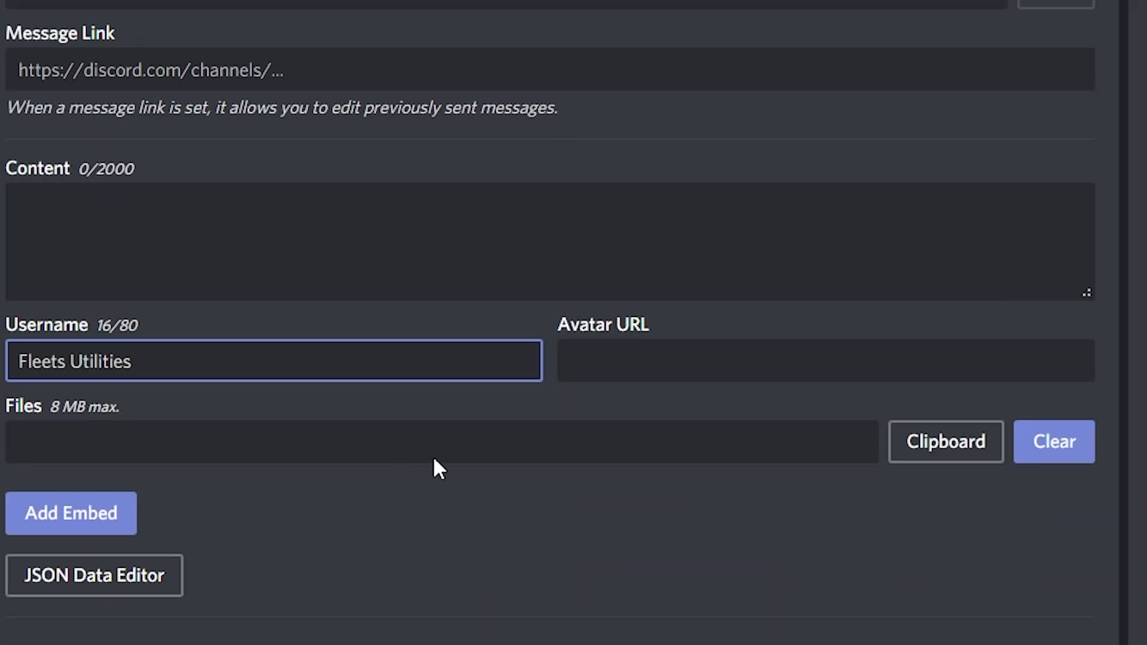
click(741, 338)
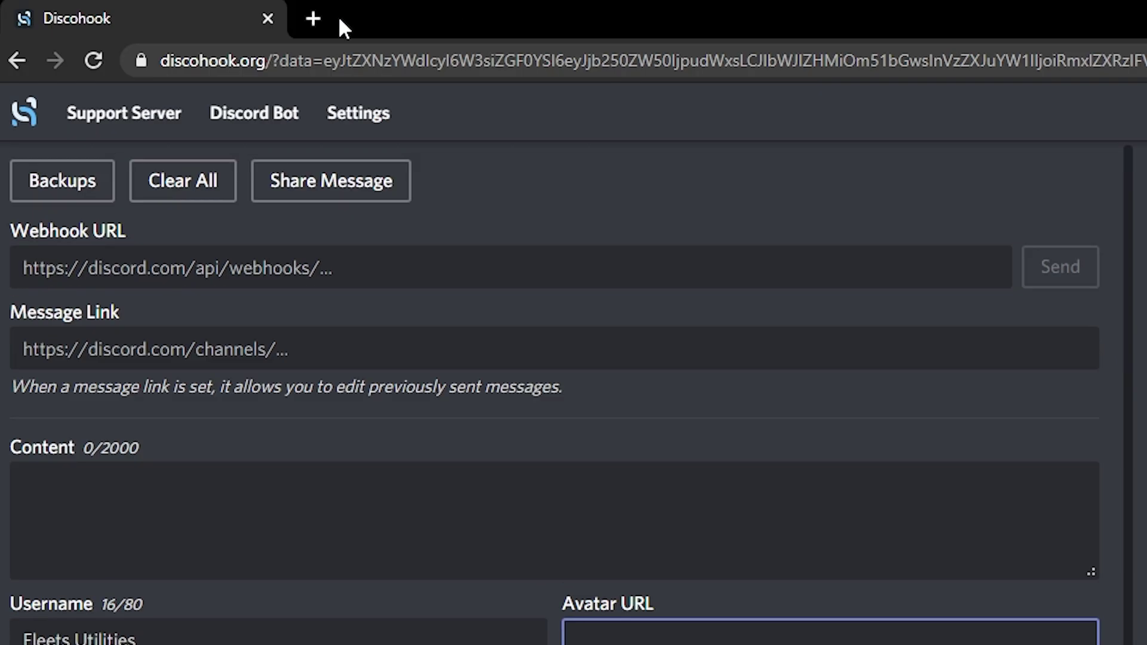
- Search Google Images for 'discord' and bring up the context menu on the 900 × 900 YouTube logo
click(312, 18)
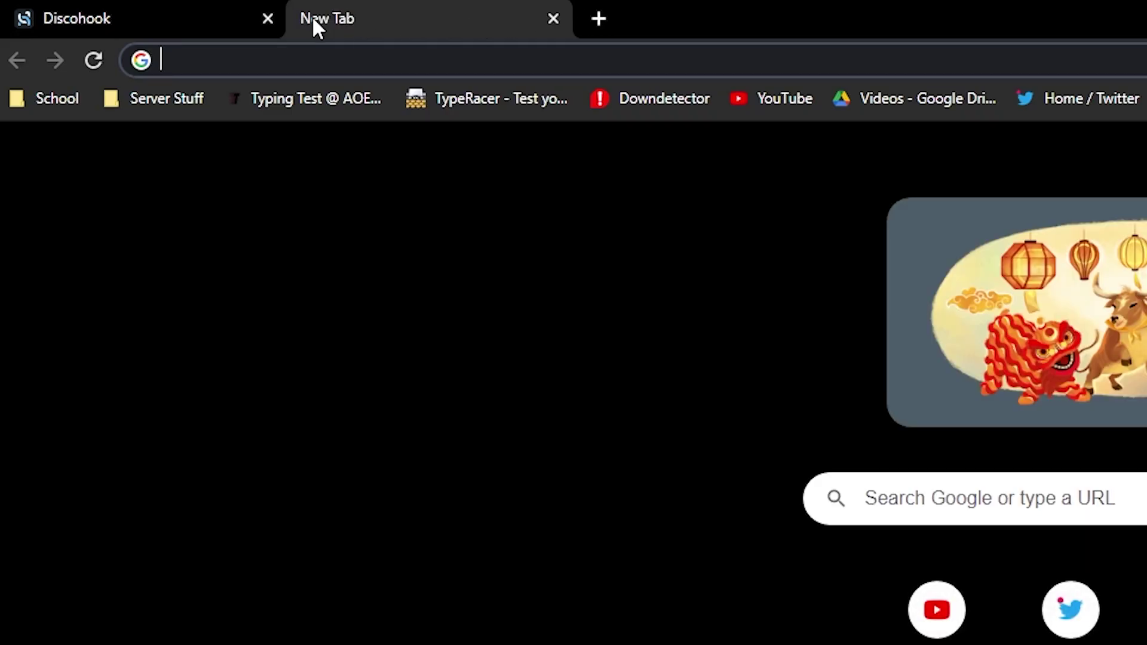
text(discord)
key(Return)
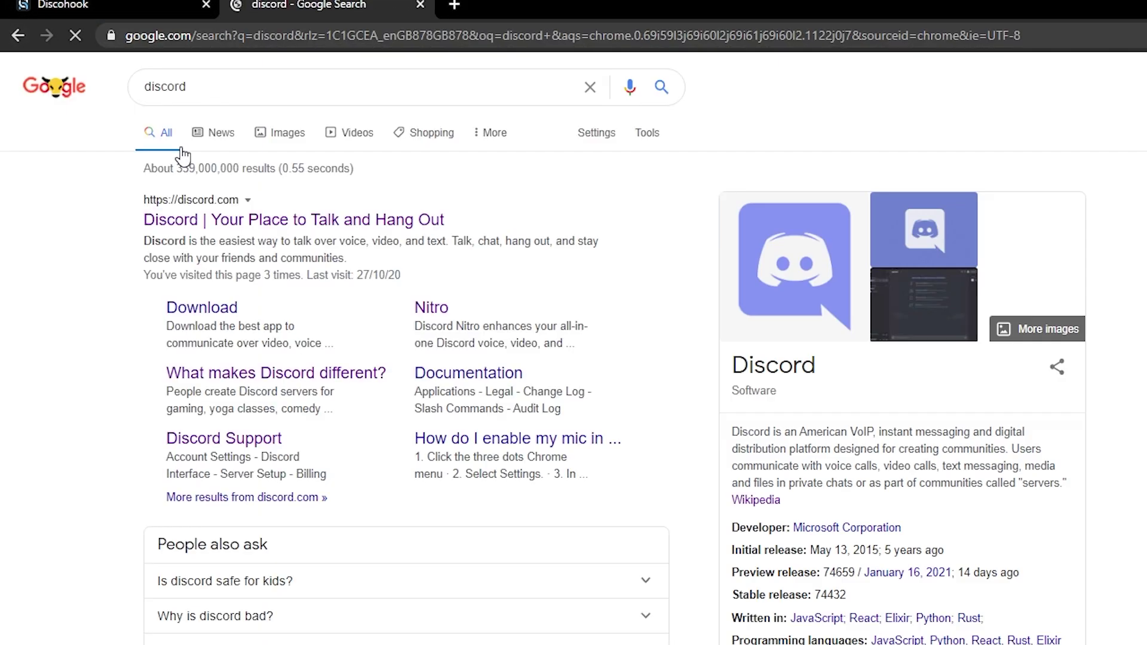
click(272, 140)
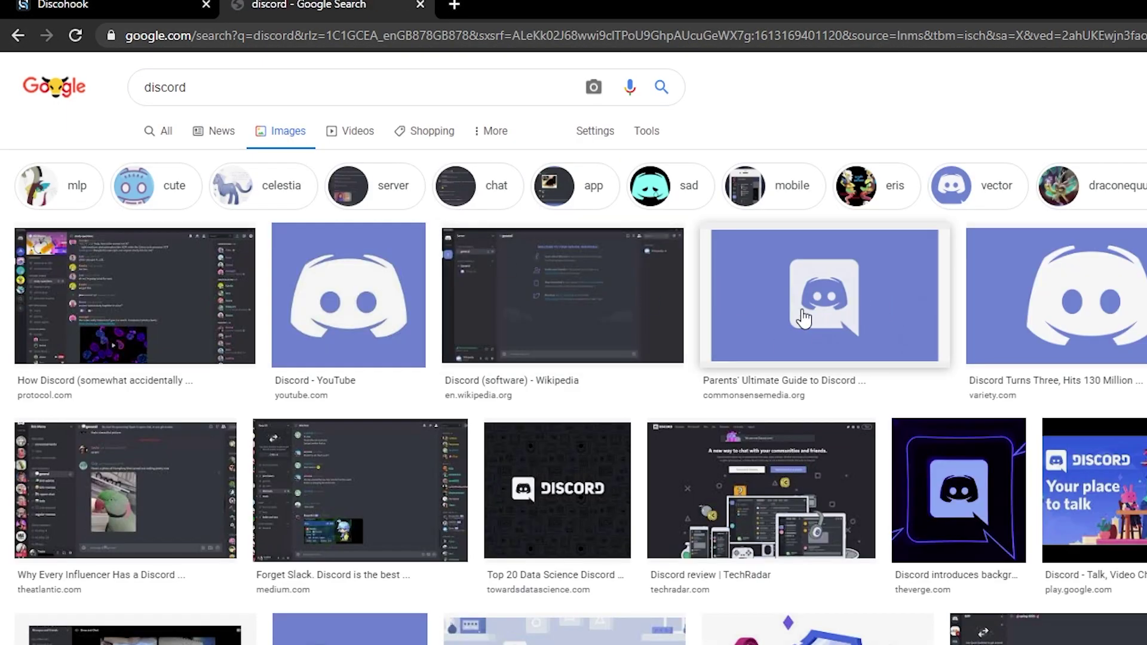
click(388, 308)
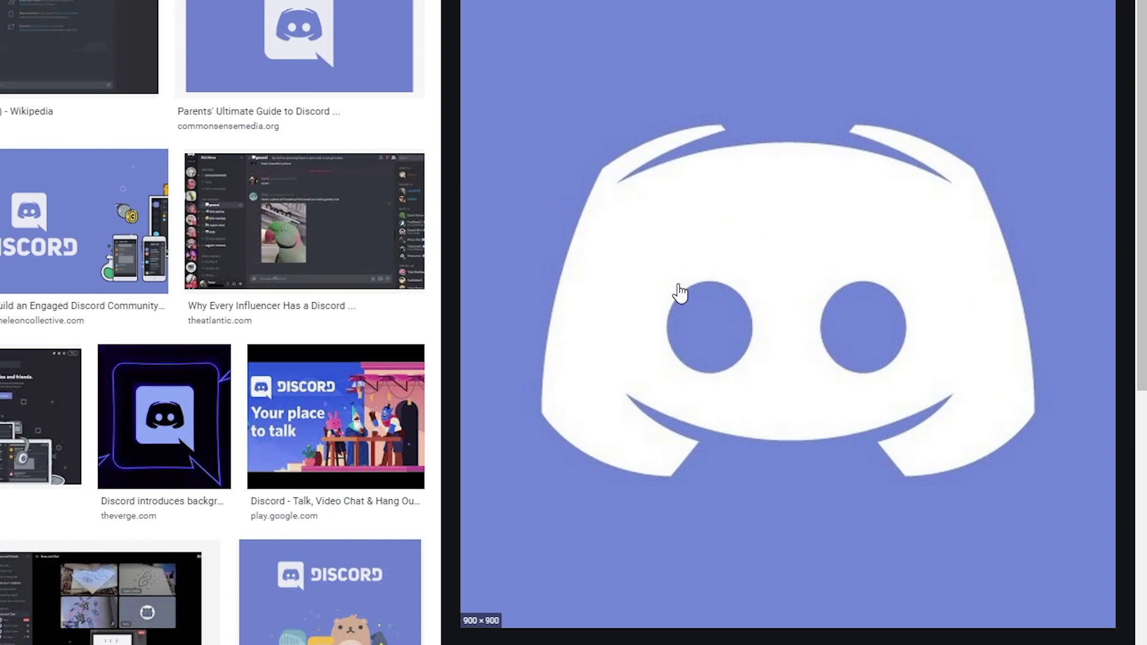
right_click(792, 251)
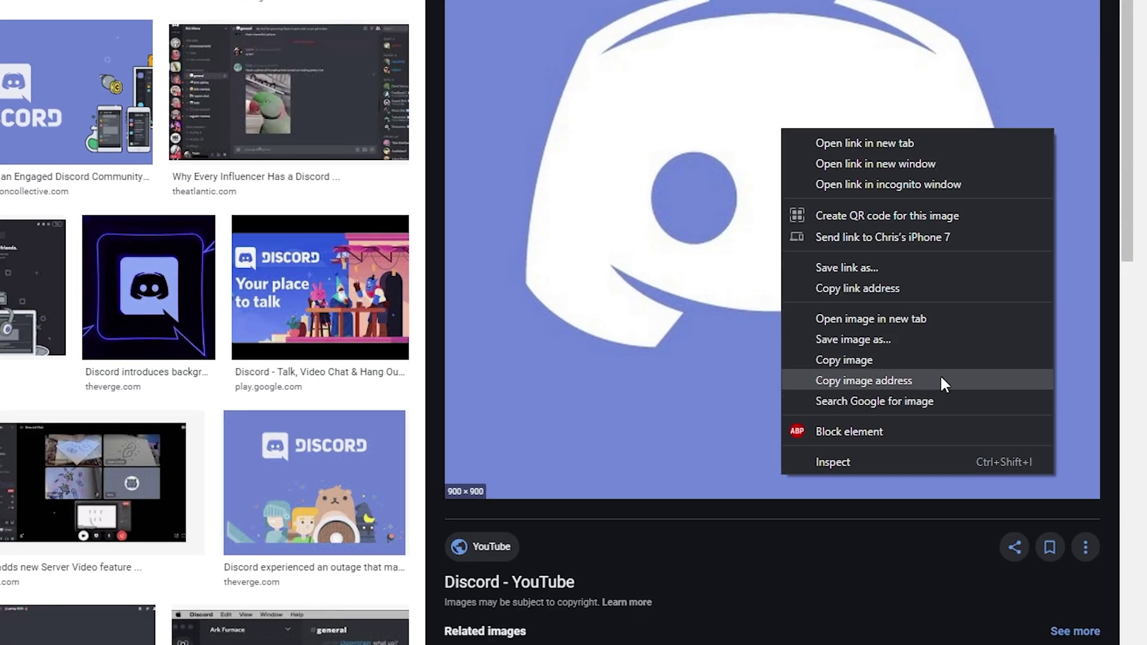
- Paste the Discord logo's yt3.ggpht.com image address into the webhook's Avatar URL
click(945, 376)
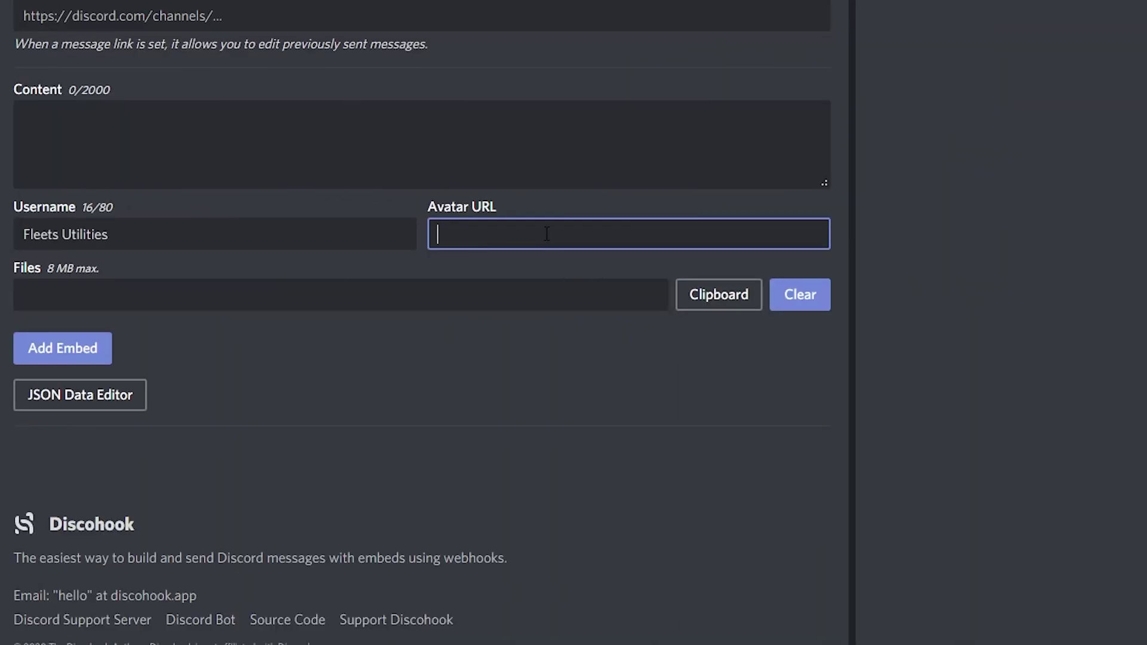
key(ctrl+v)
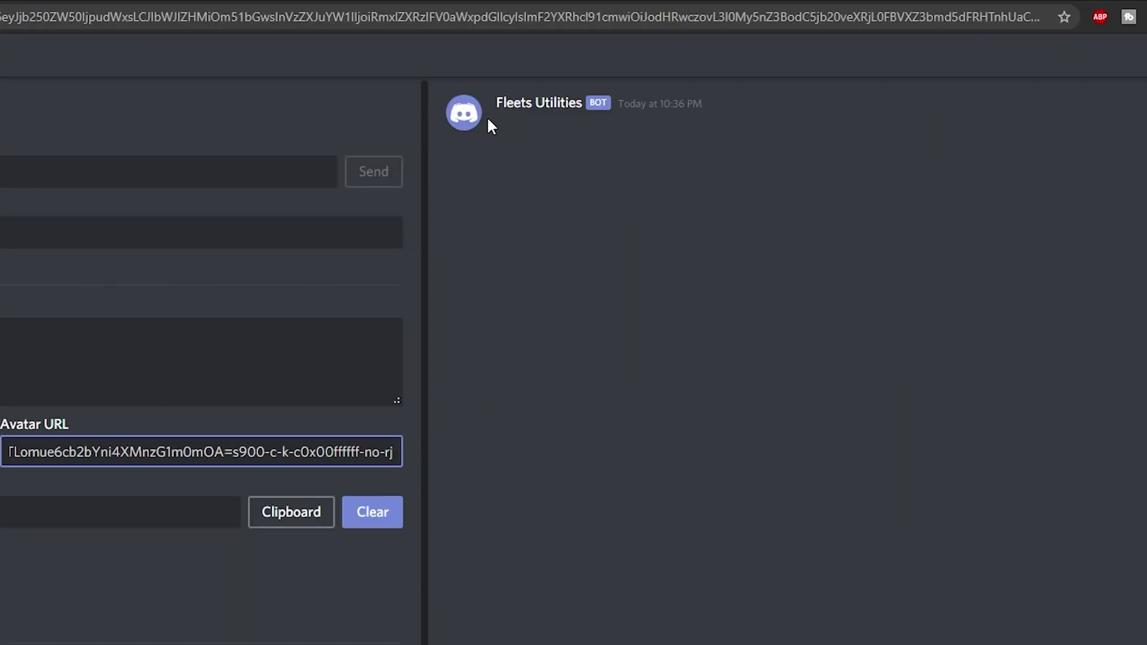
click(284, 296)
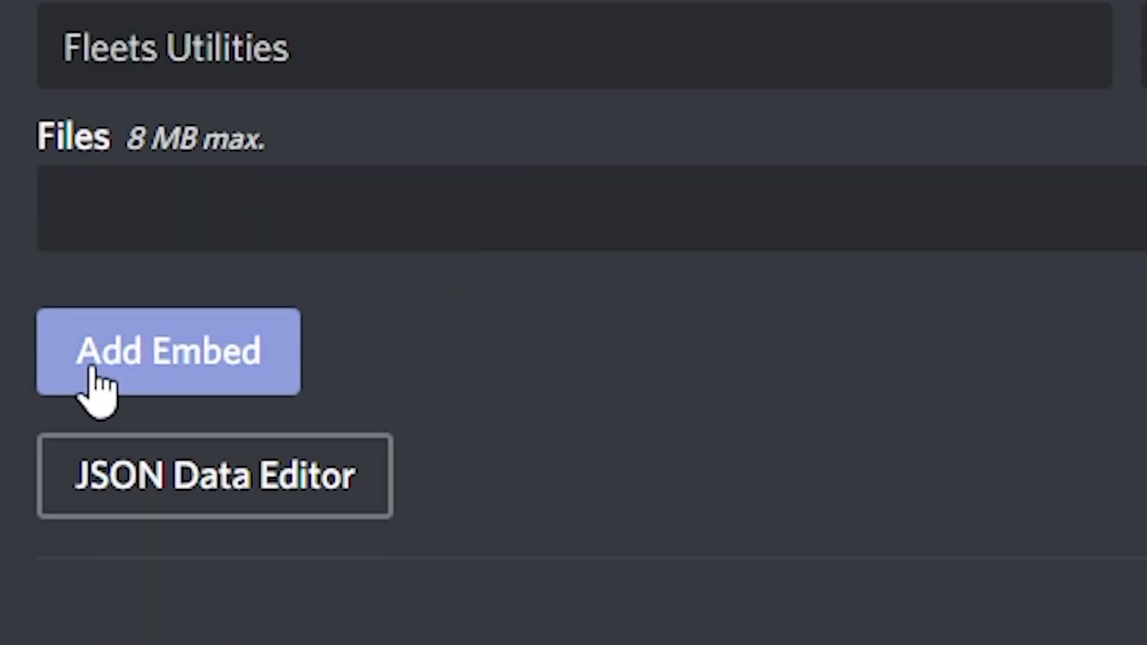
- Add a blank Embed 1, try test text in its Author fields, and expand its Body section
click(92, 371)
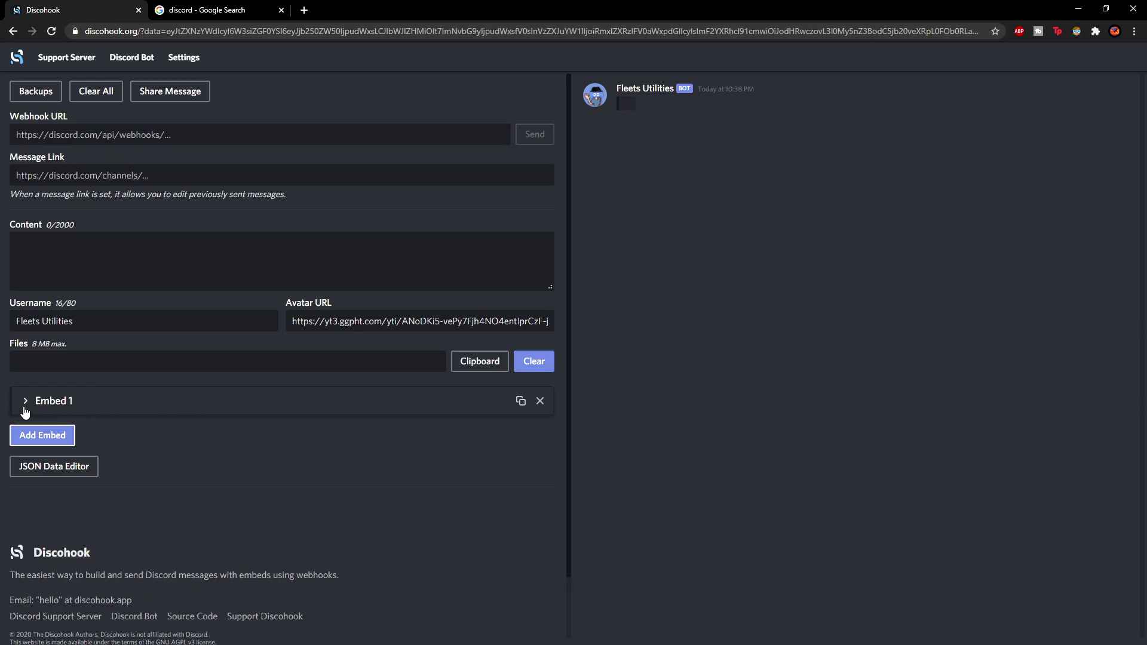
click(37, 404)
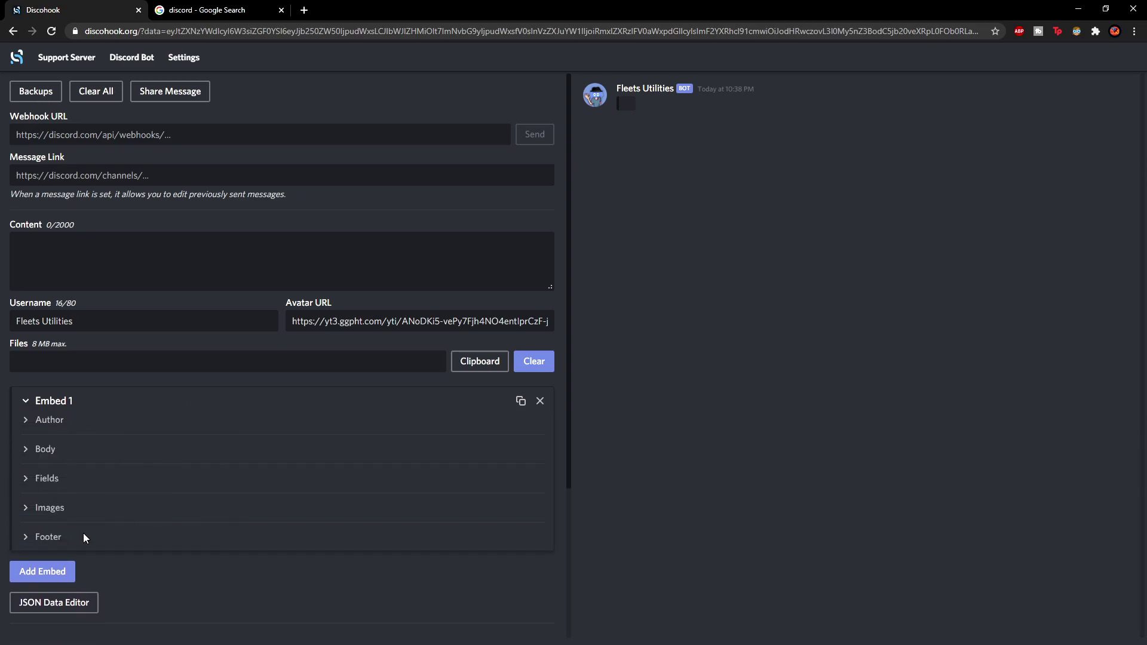
click(25, 425)
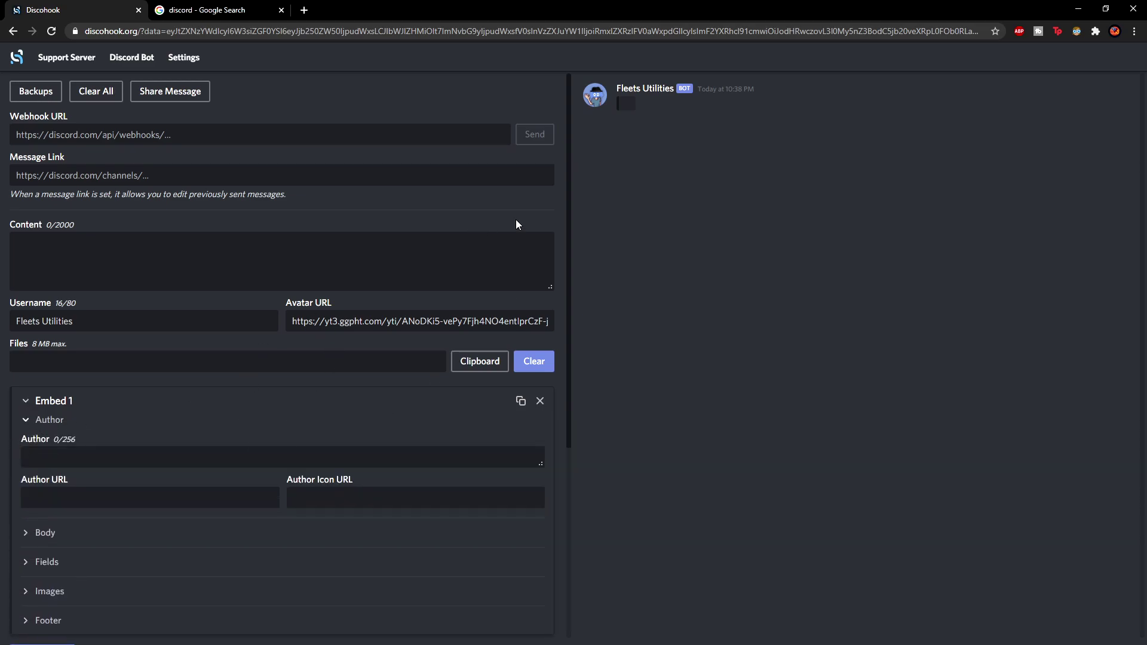
click(248, 488)
text(and)
key(BackSpace)
key(BackSpace)
key(BackSpace)
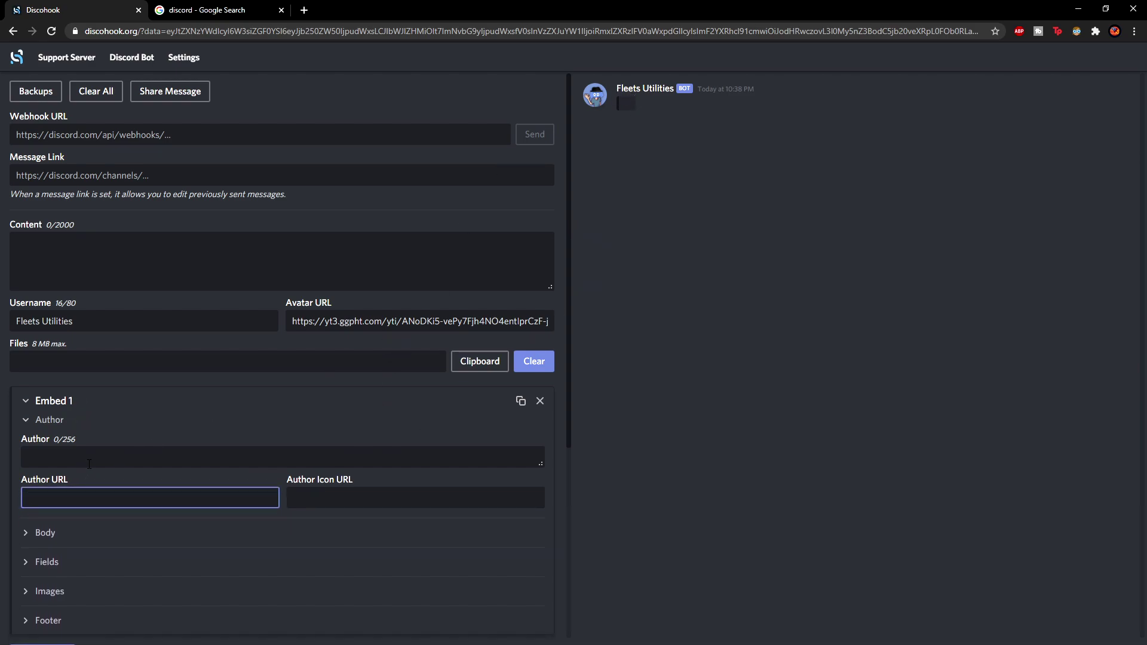
click(98, 457)
text(aaa)
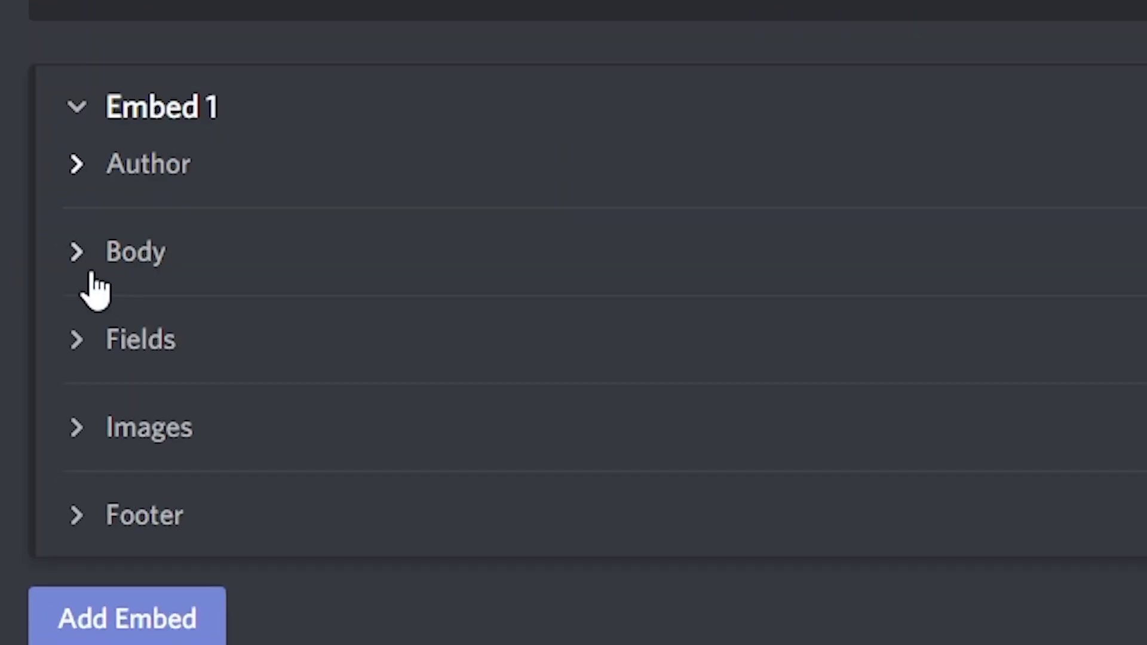
click(30, 454)
- Title the embed 'Ping Roles'
click(353, 197)
click(404, 315)
scroll(404, 315, down, 2)
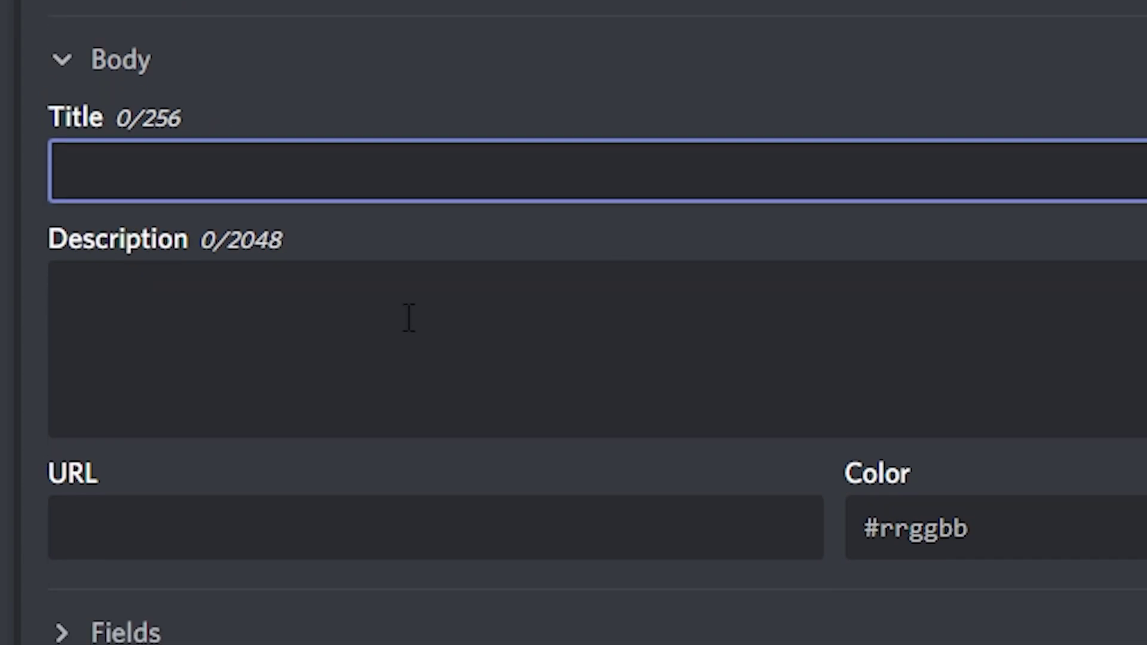
click(737, 469)
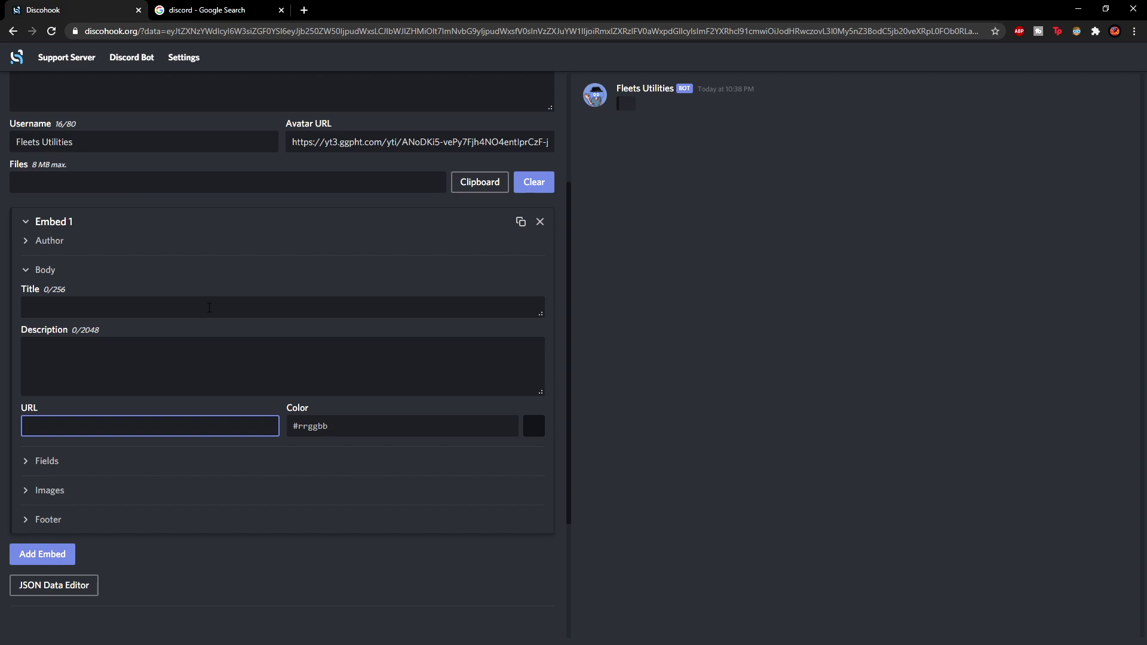
click(209, 307)
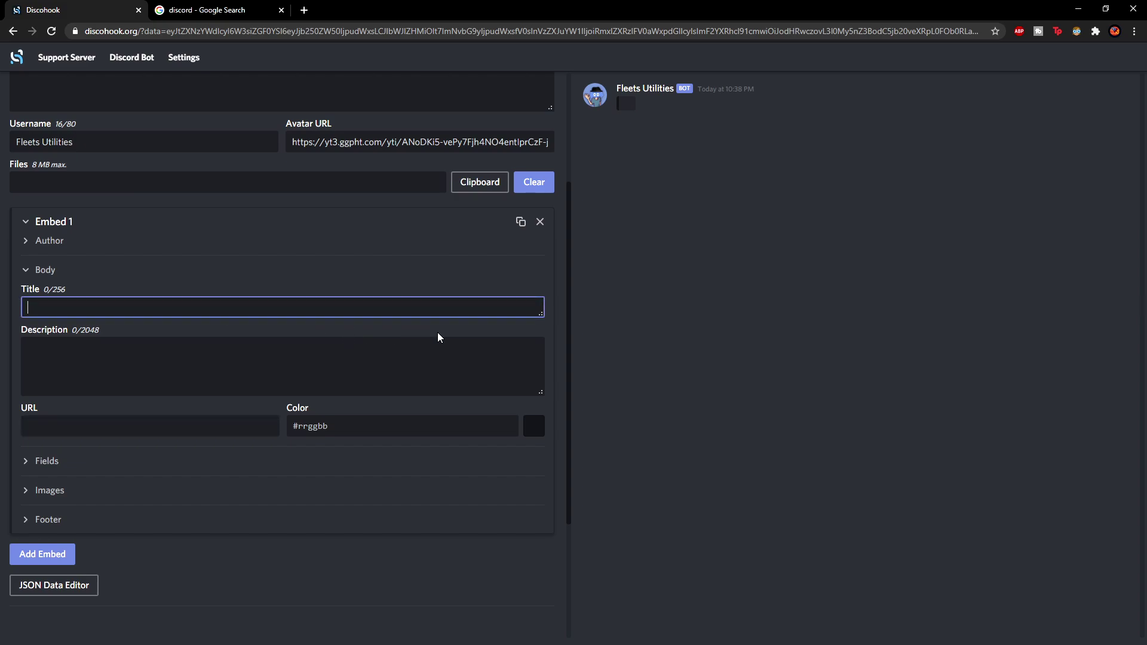
text(Ping Roles)
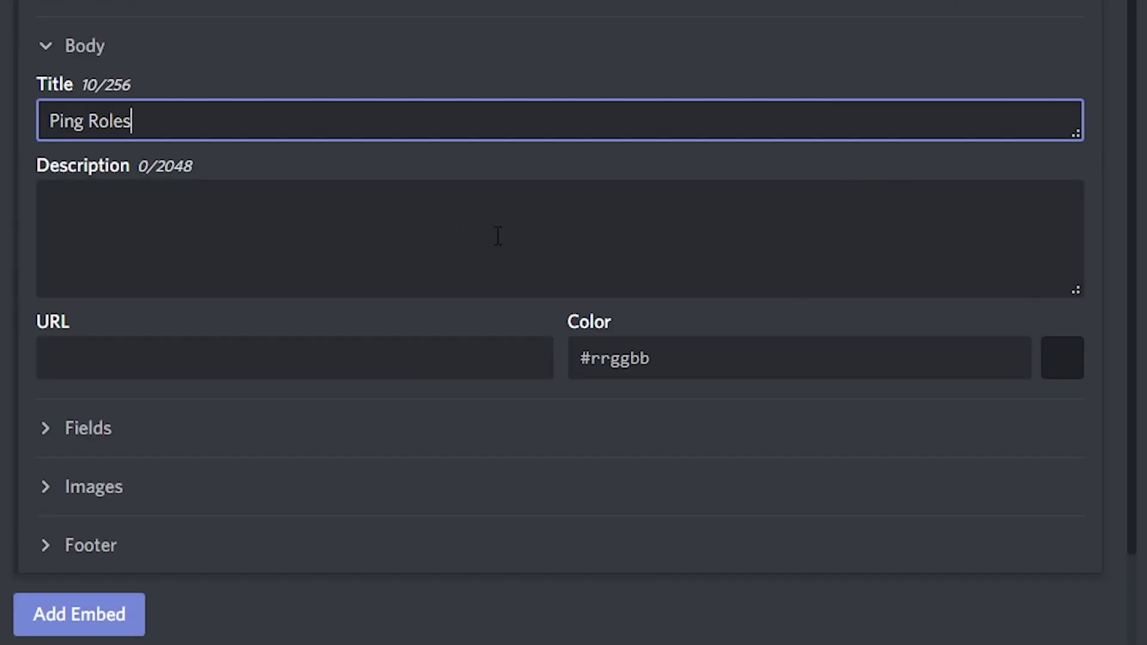
- Write the description 'to select your roles here react with the reactants below'
click(568, 224)
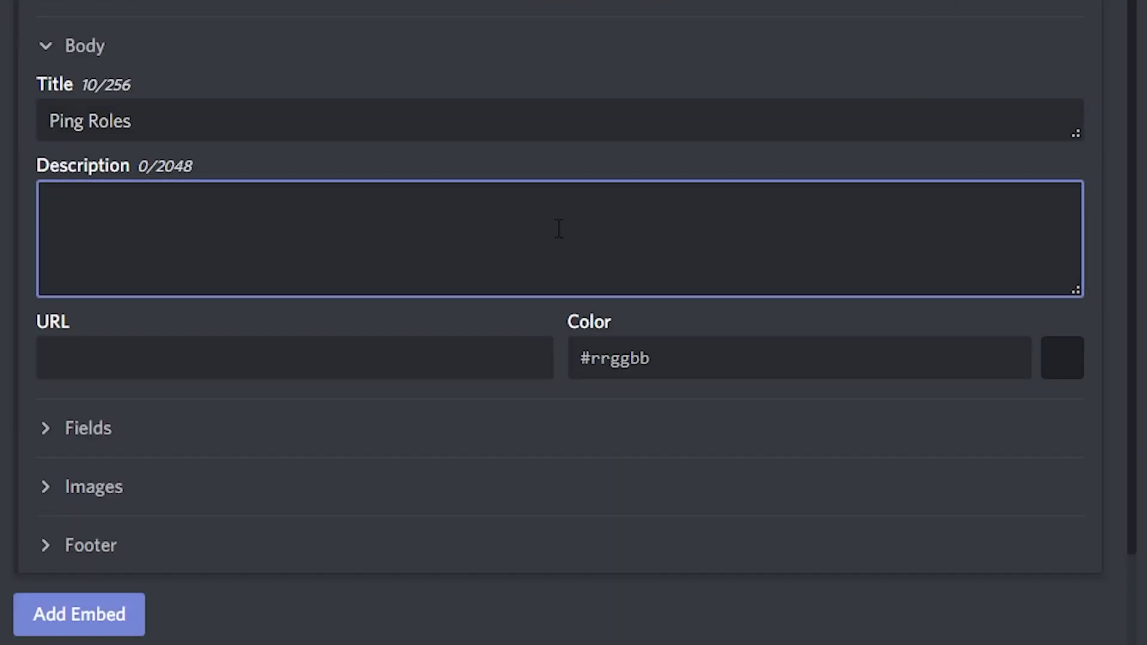
text(to select your roles here reac)
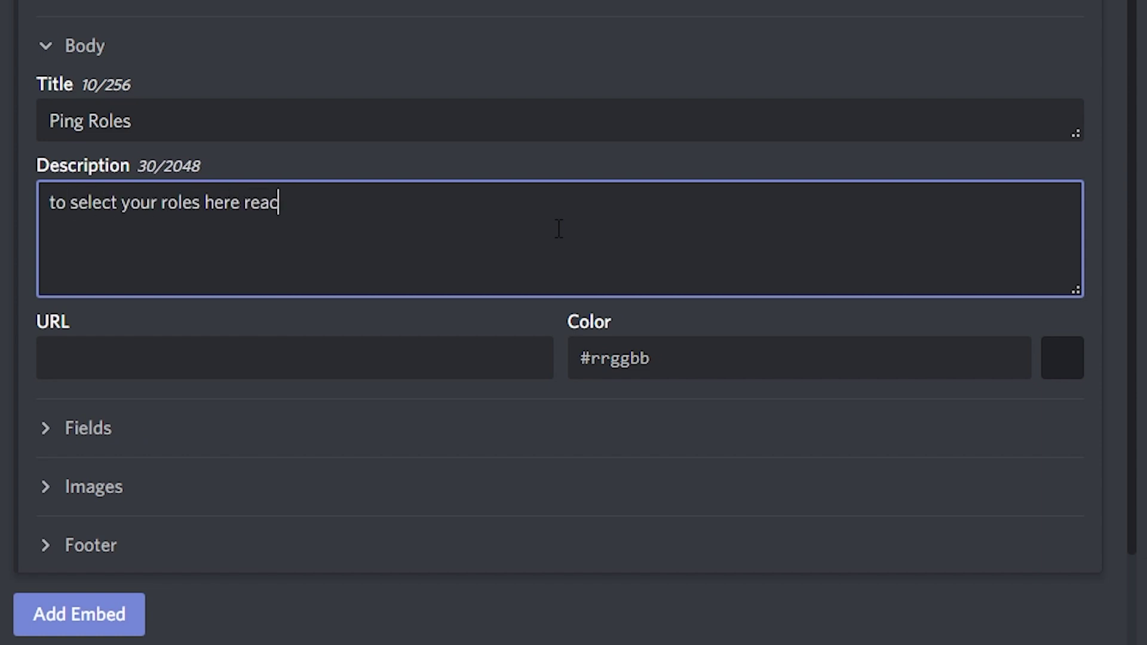
text(t with the reactan)
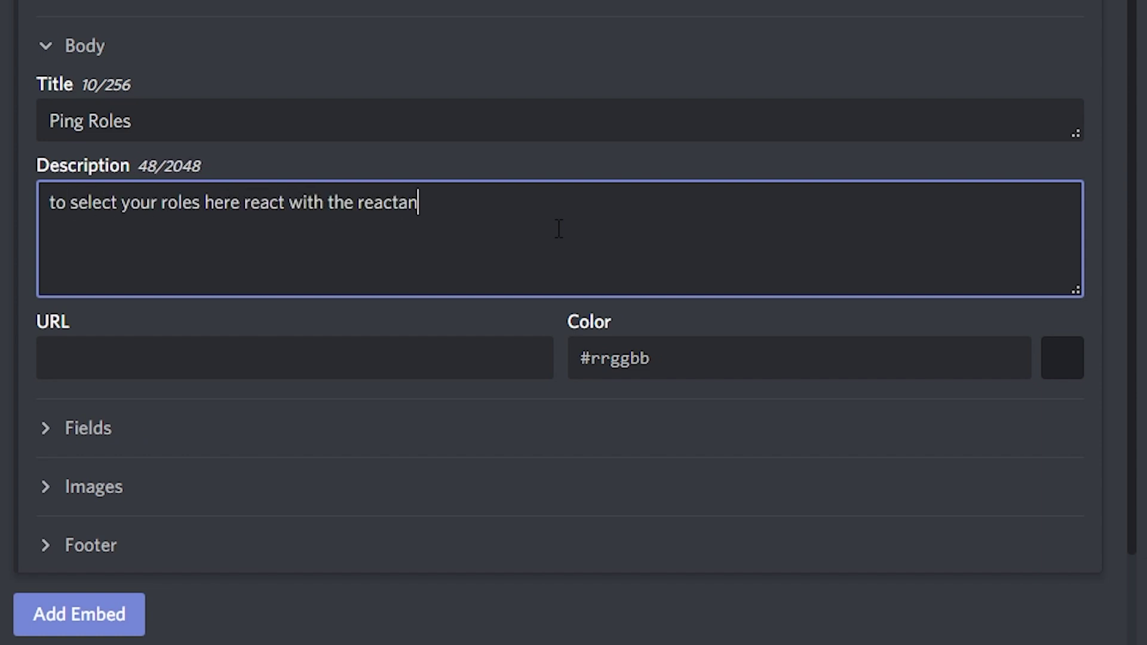
text(ts below)
key(BackSpace)
- Finish the description sentence and start a :bell: line beneath it after a blank line
text(low)
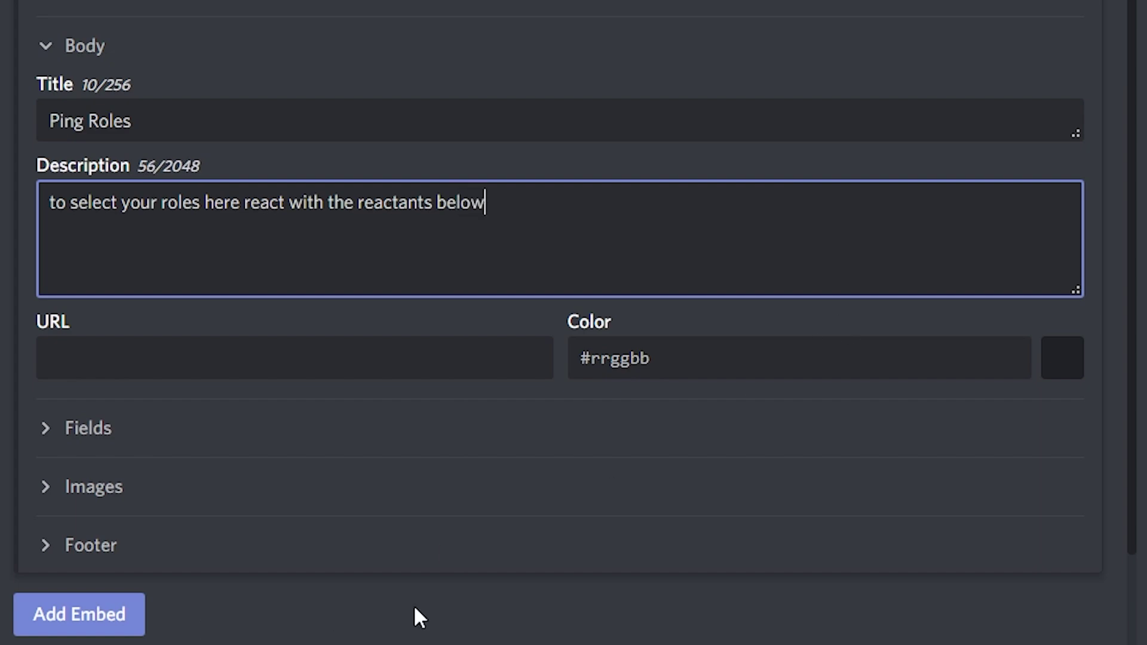
key(Return)
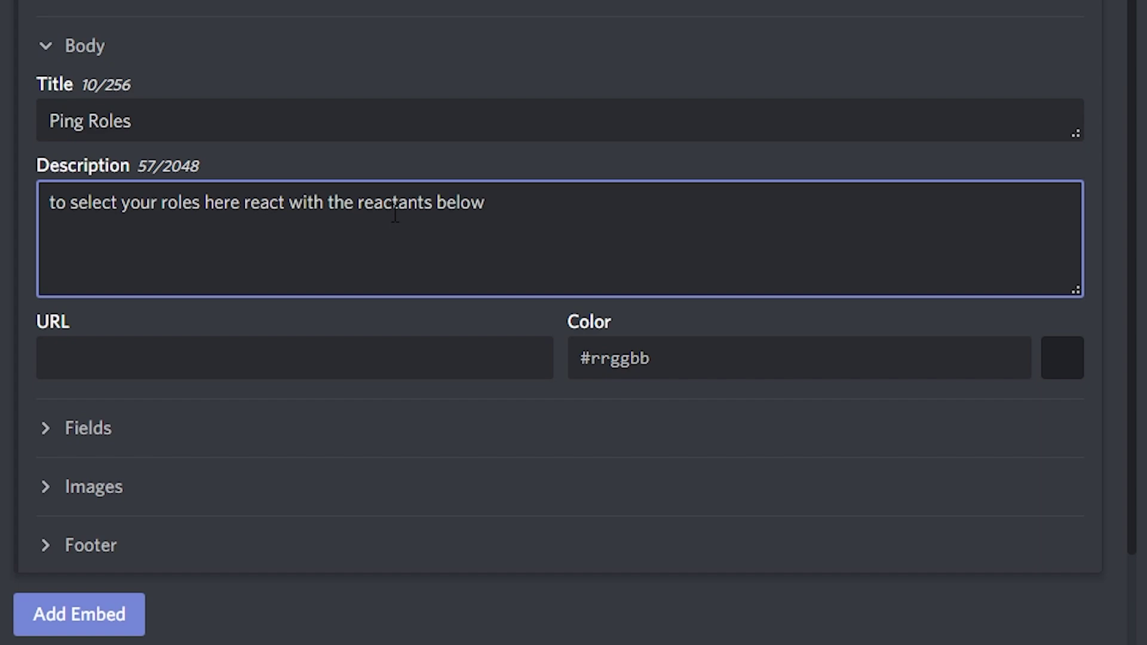
text(:bello)
key(BackSpace)
text(:)
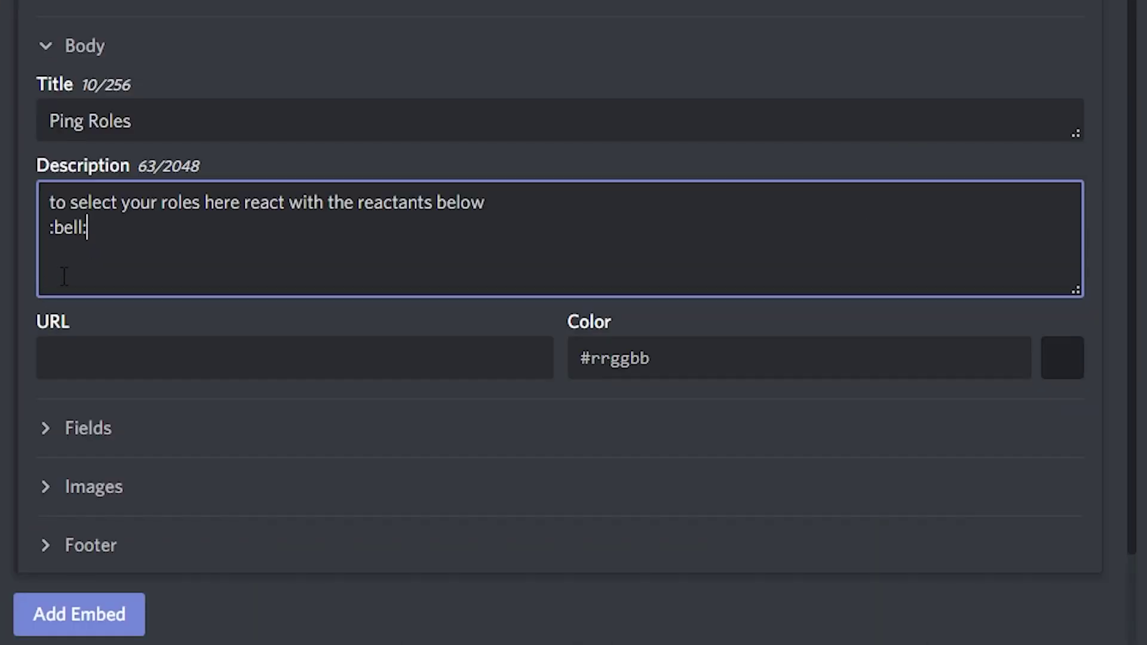
click(541, 209)
key(Return)
- Complete the bell line as ':bell: : Notification Squad', correcting the typos in Squad
click(247, 253)
text(:bell: :)
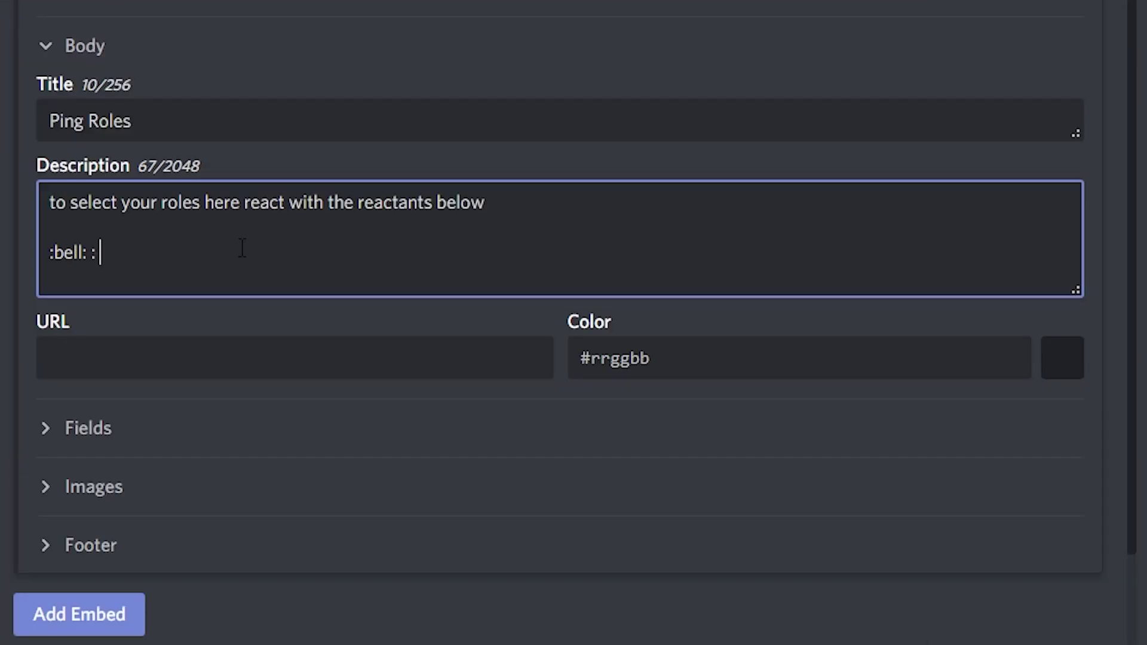
text(Notif)
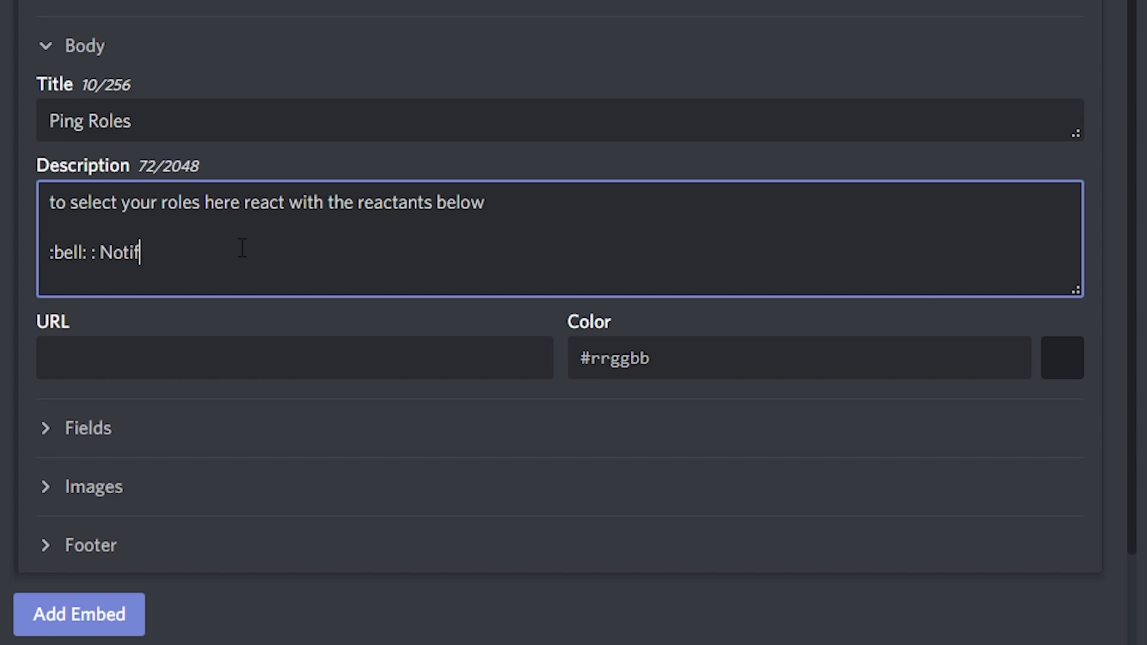
text(i)
text(cation SquS)
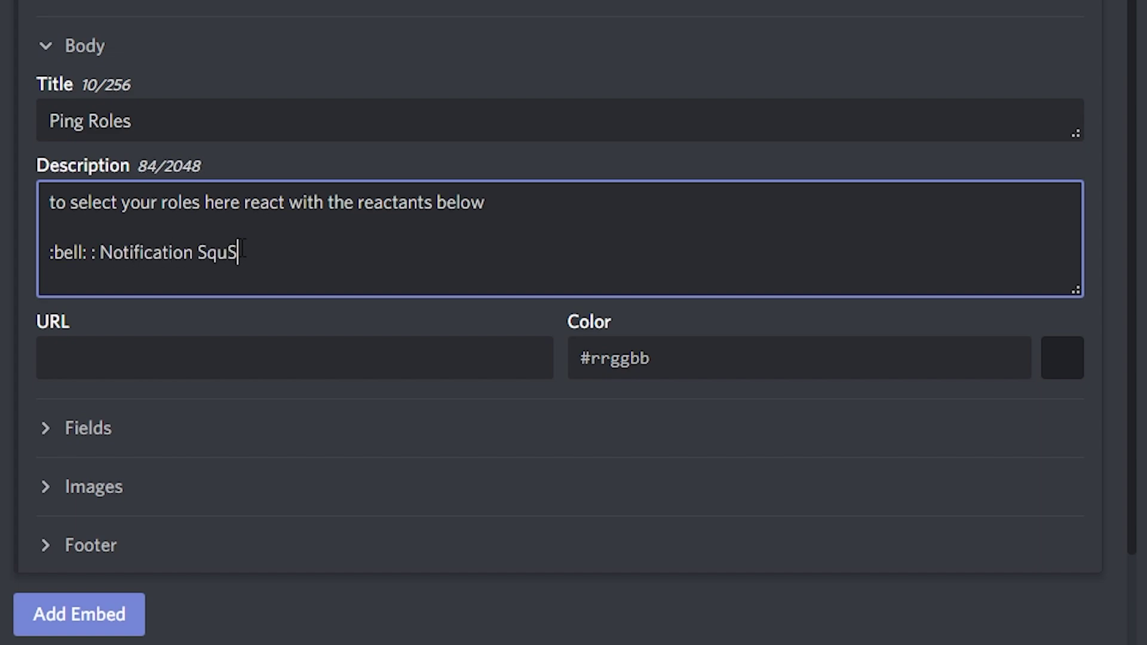
key(BackSpace)
text(aa)
key(BackSpace)
text(d)
key(Return)
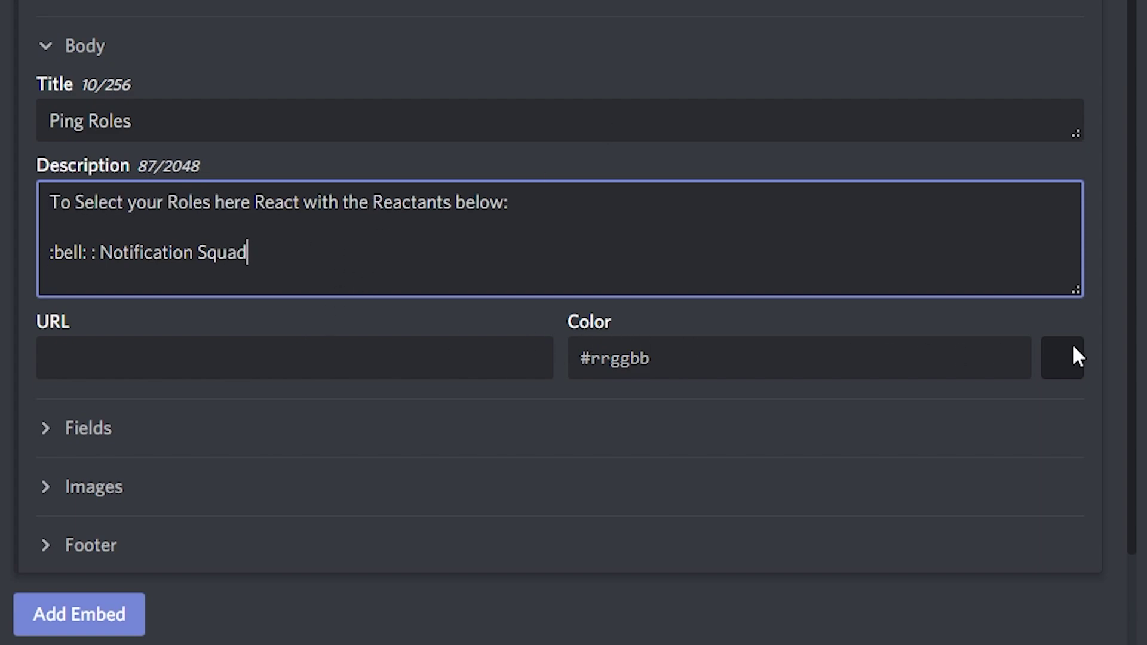
- Set the embed colour to light blue #98cdff
click(926, 358)
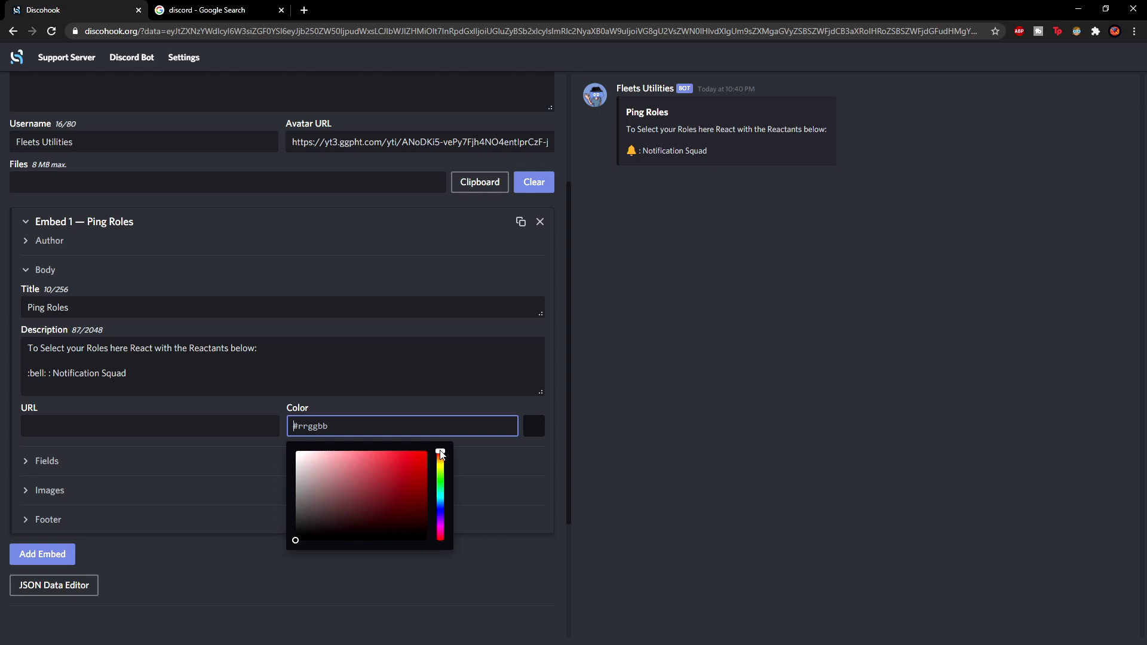
drag(442, 456, 442, 499)
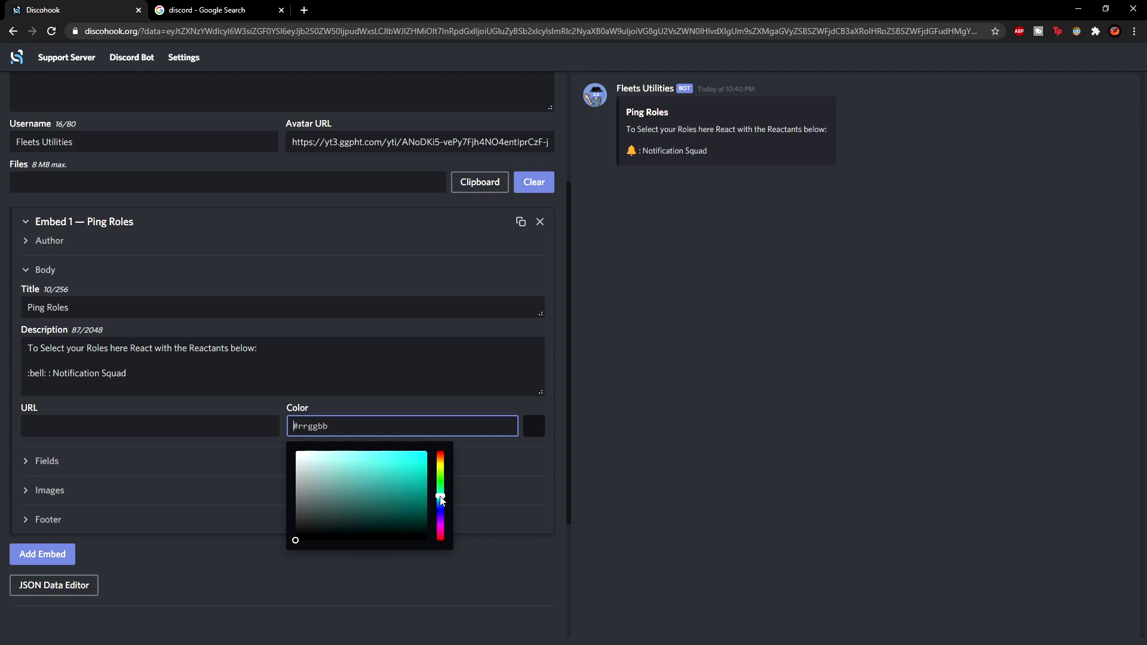
drag(442, 501, 441, 504)
drag(349, 472, 353, 359)
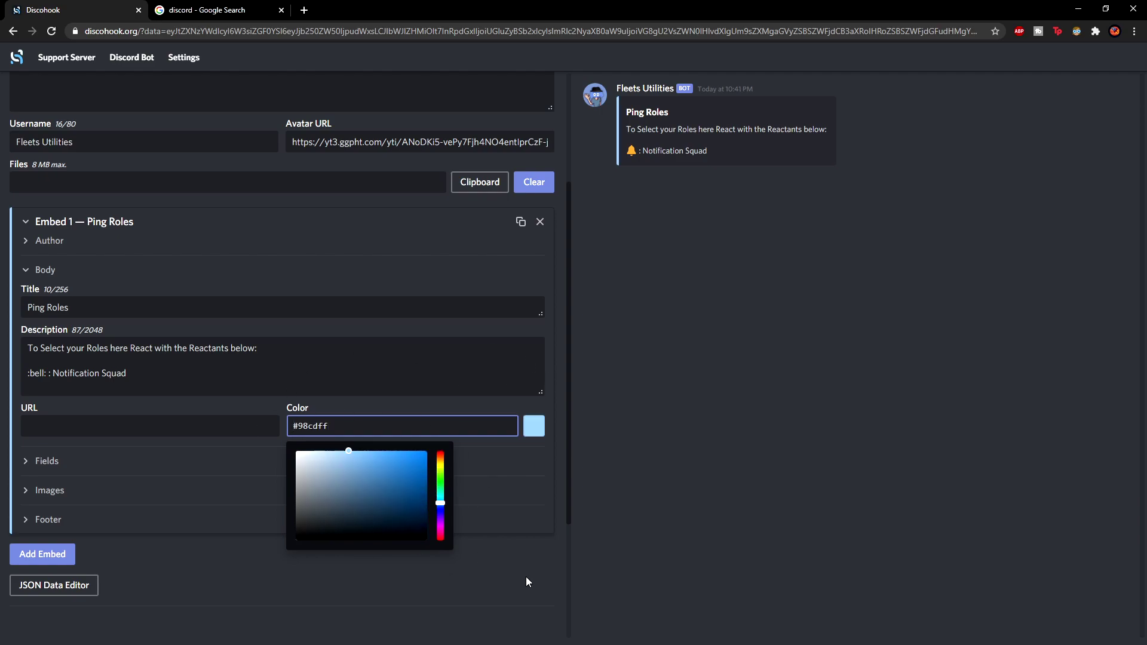
- Give the embed the footer text 'SUB TO FLEET'
scroll(557, 586, down, 3)
click(101, 334)
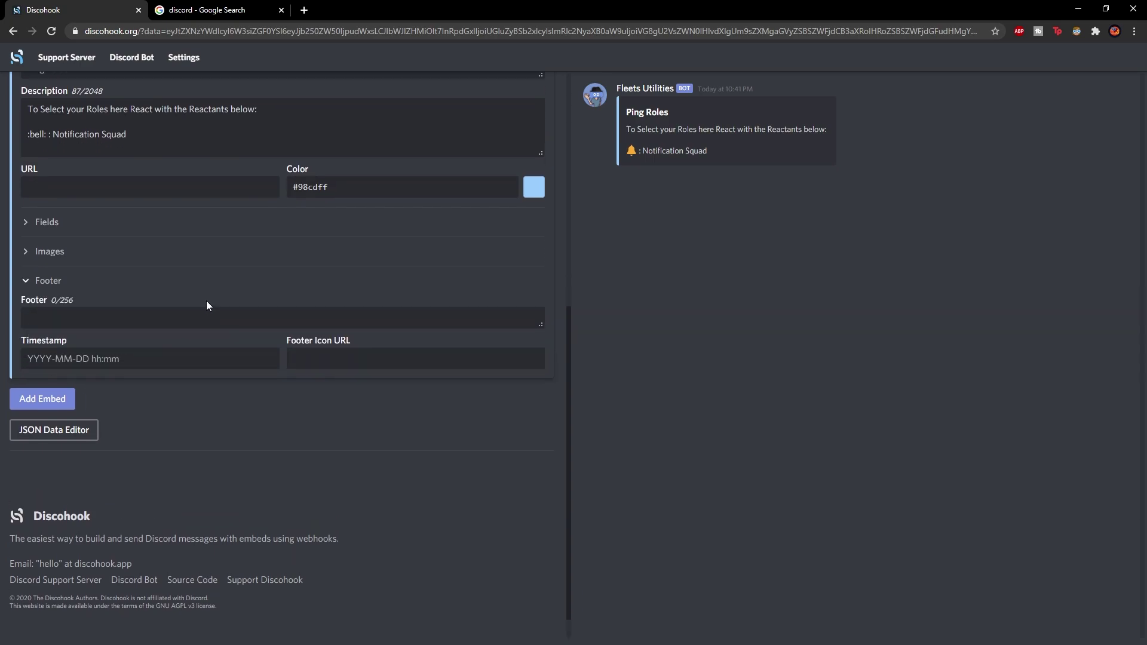
click(230, 323)
text(SUB TO)
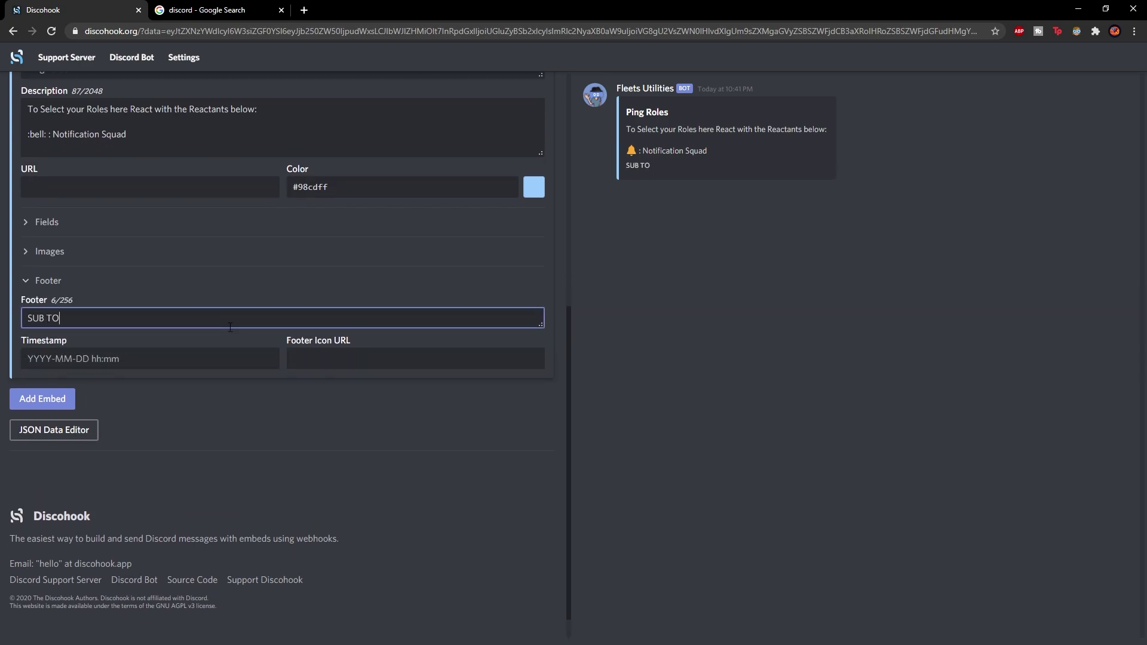
text( FLEET)
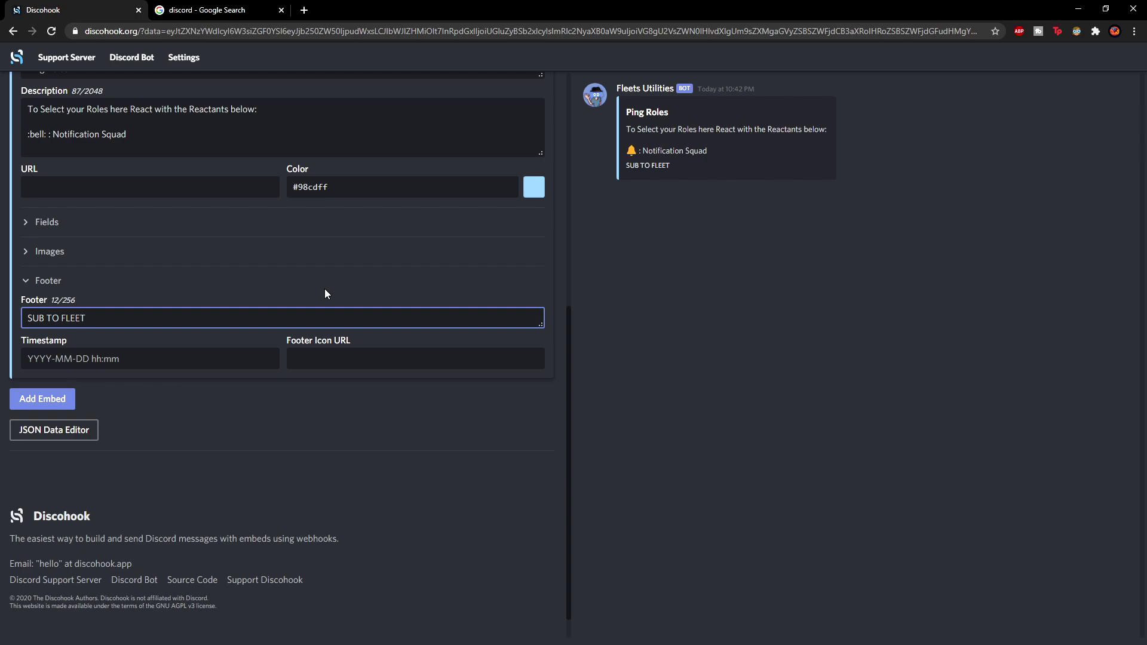
scroll(324, 294, up, 6)
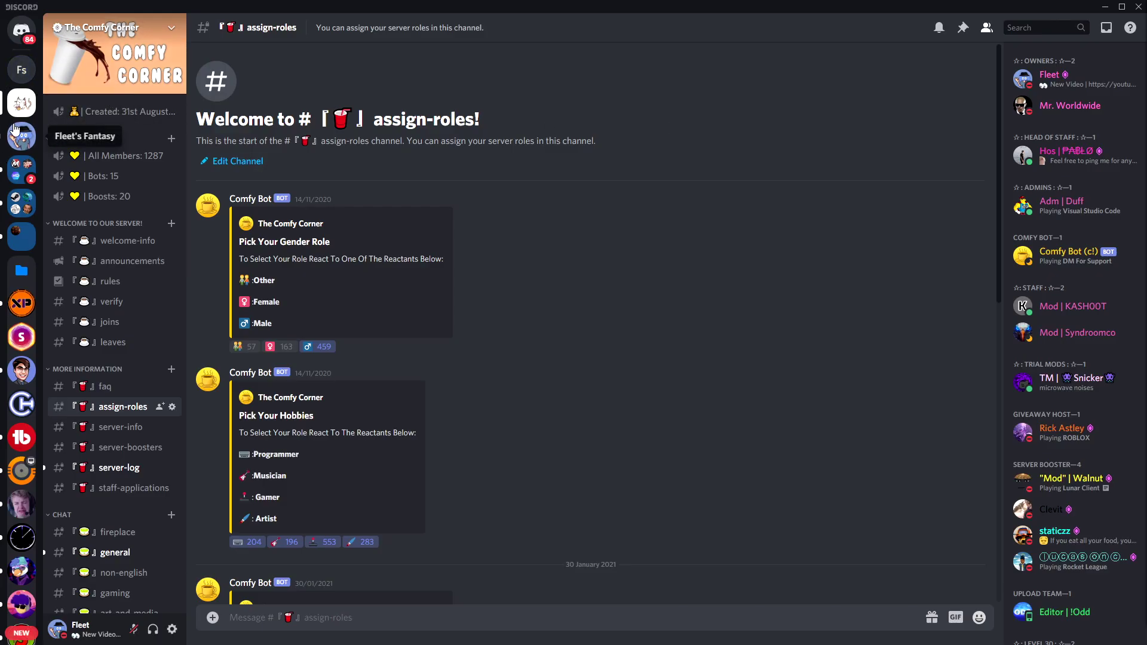
- Go to the #ping-roles channel's Integrations settings
click(22, 135)
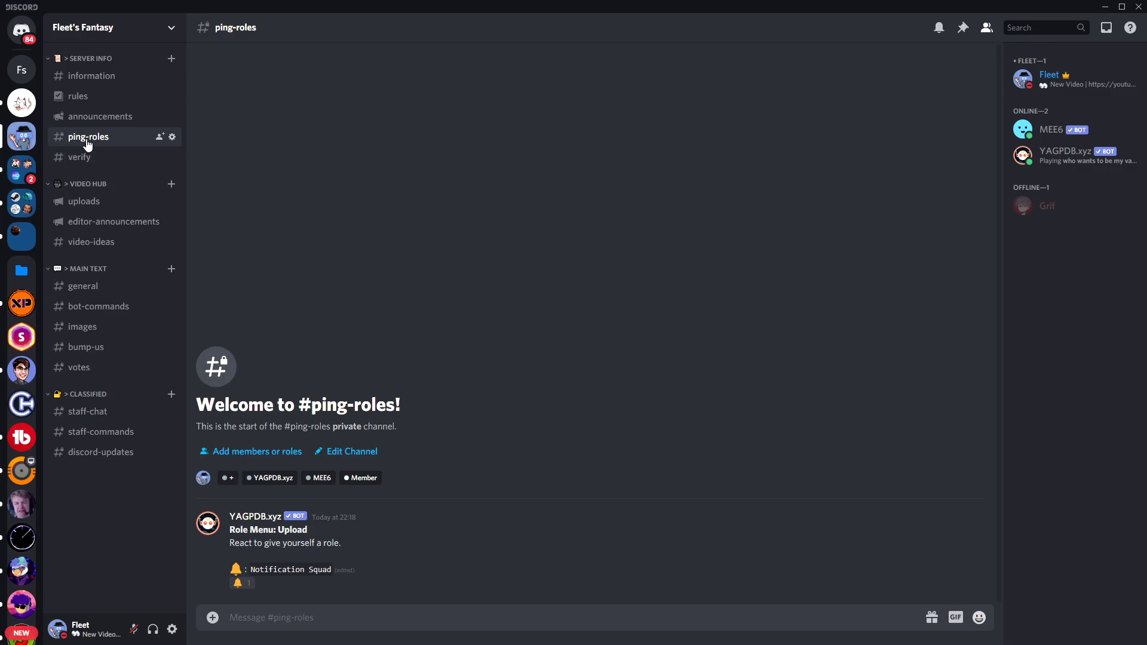
right_click(341, 230)
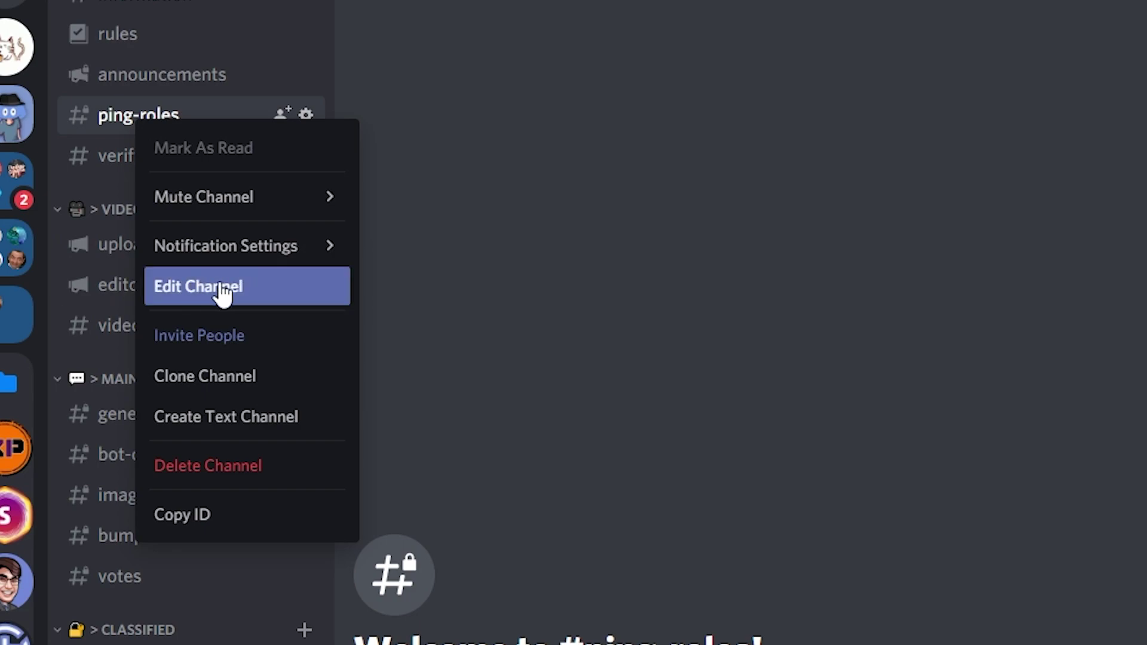
click(223, 290)
click(684, 236)
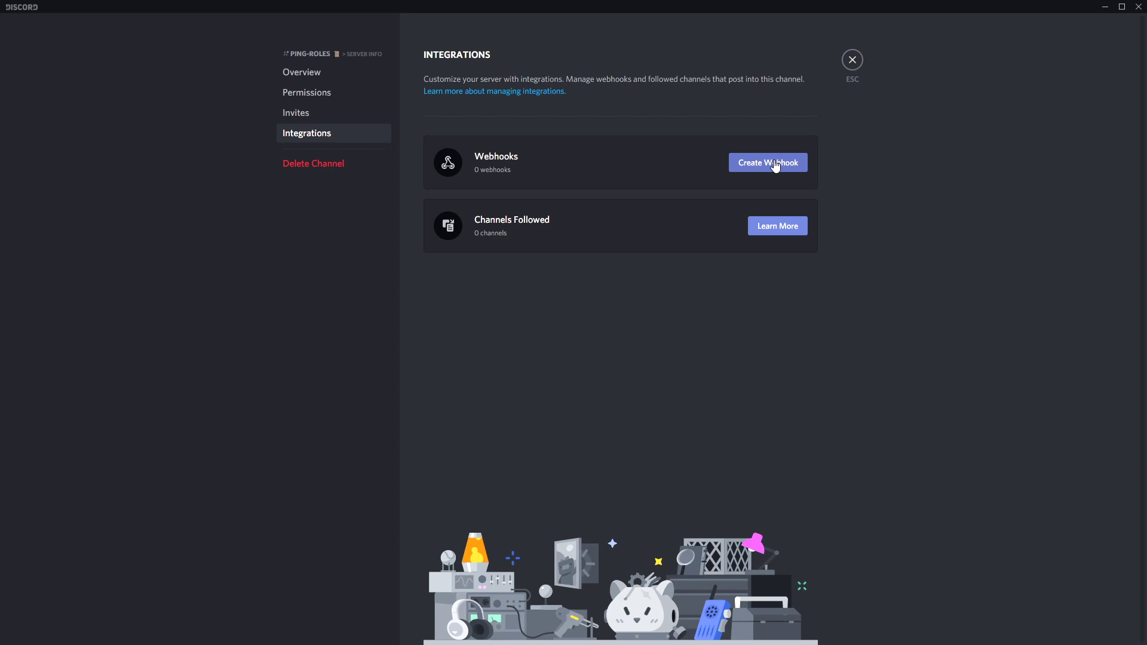
- Create a webhook named 'sub to fleet' and save the change
click(788, 166)
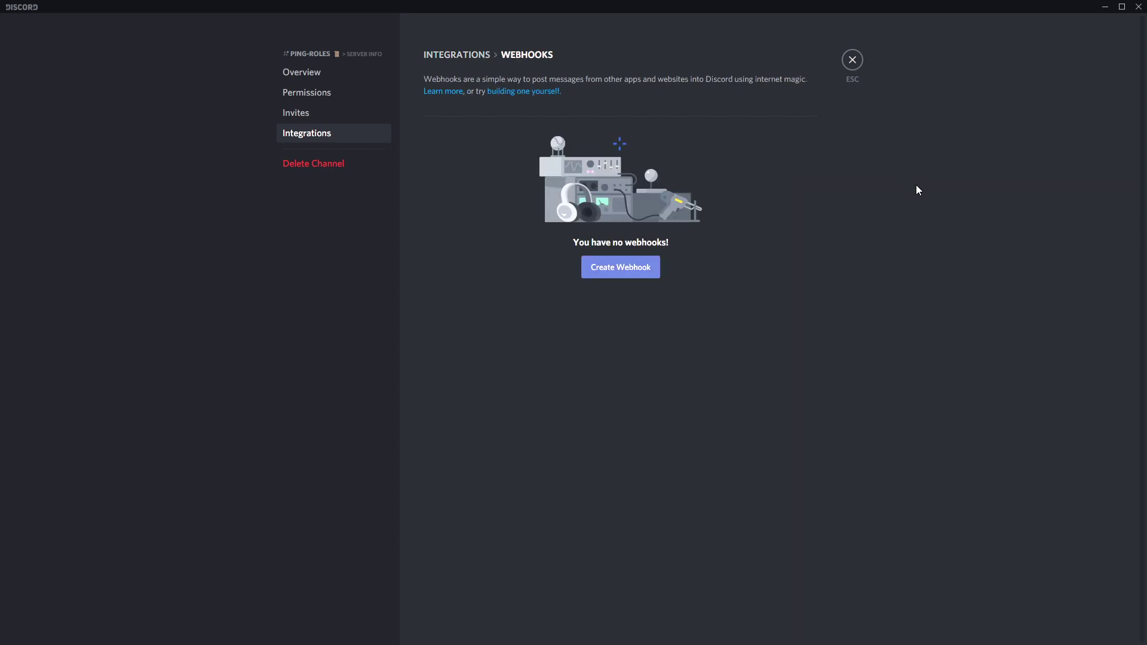
key(ctrl+a)
key(BackSpace)
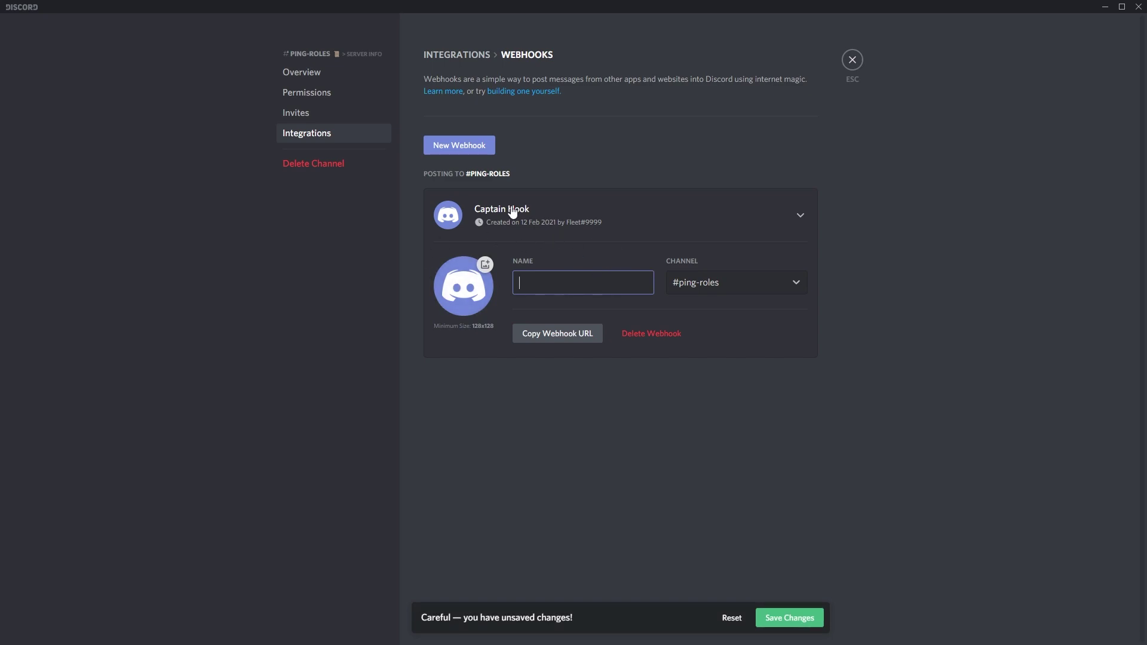
text(sub to fleet)
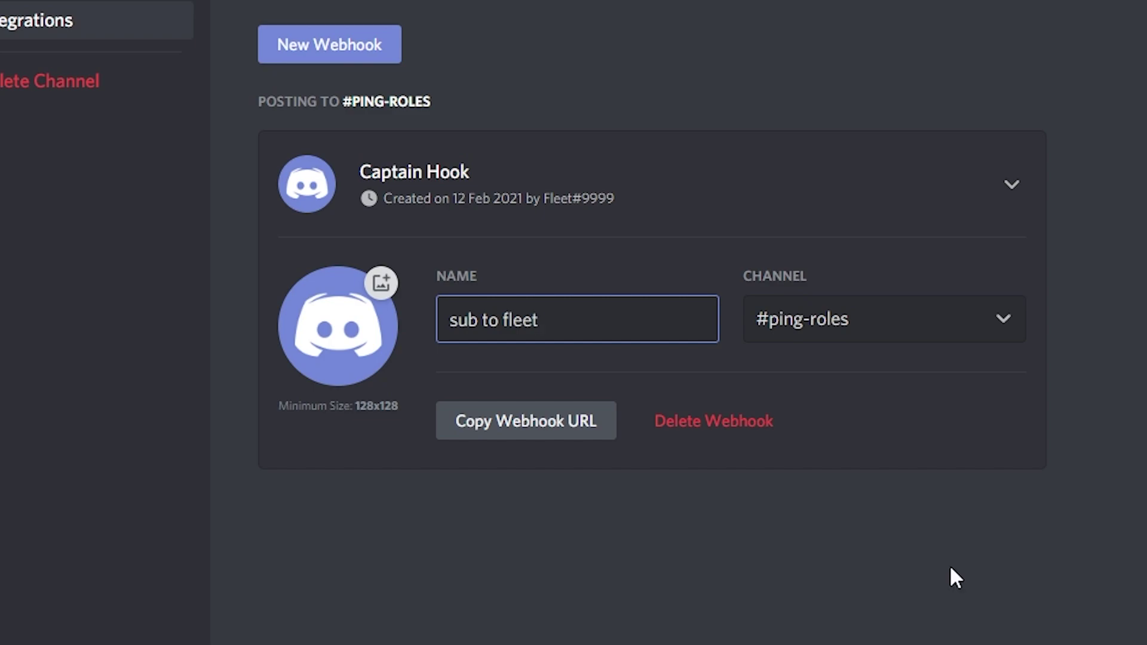
click(1018, 644)
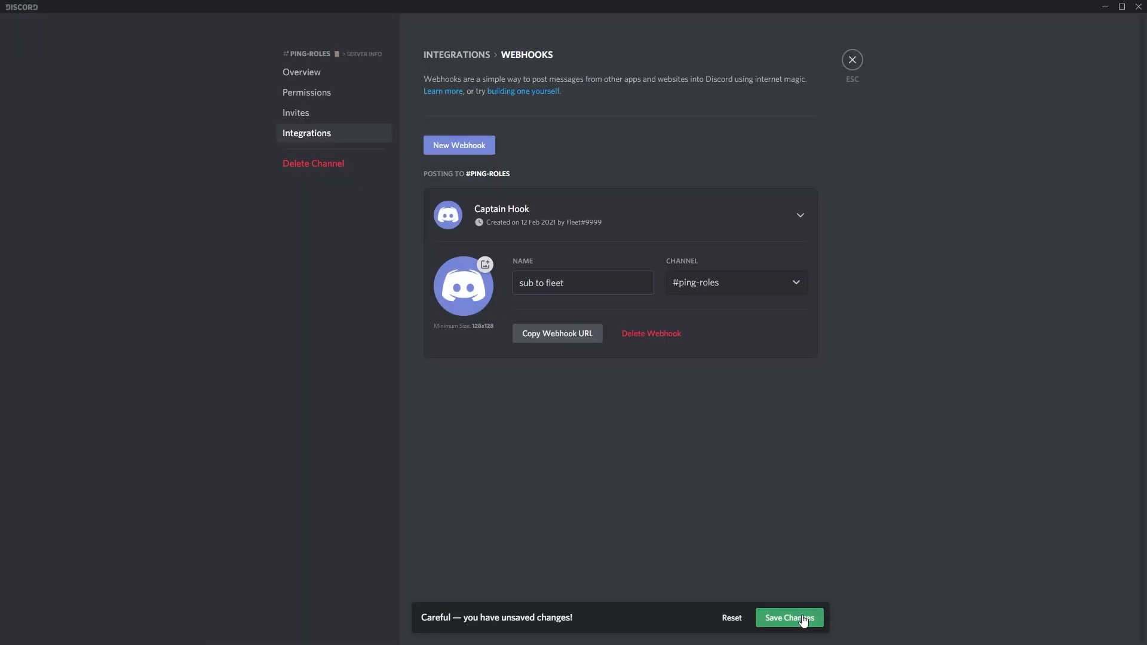
click(804, 621)
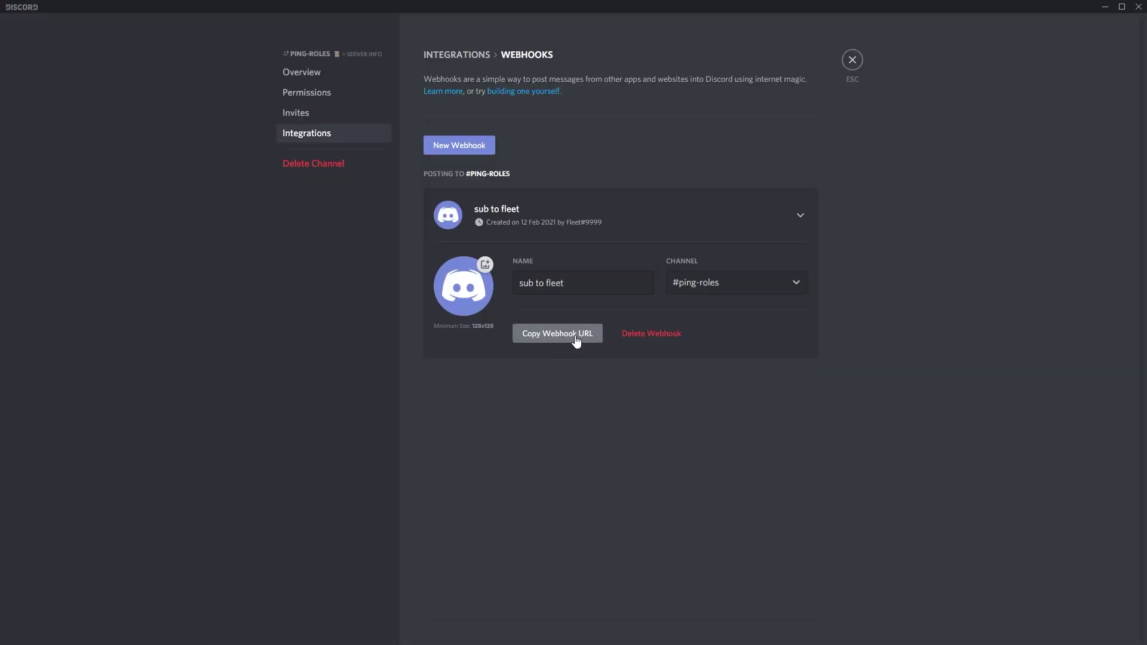
- Paste the new webhook URL into Discohook's Webhook URL field and send the Ping Roles embed
key(Escape)
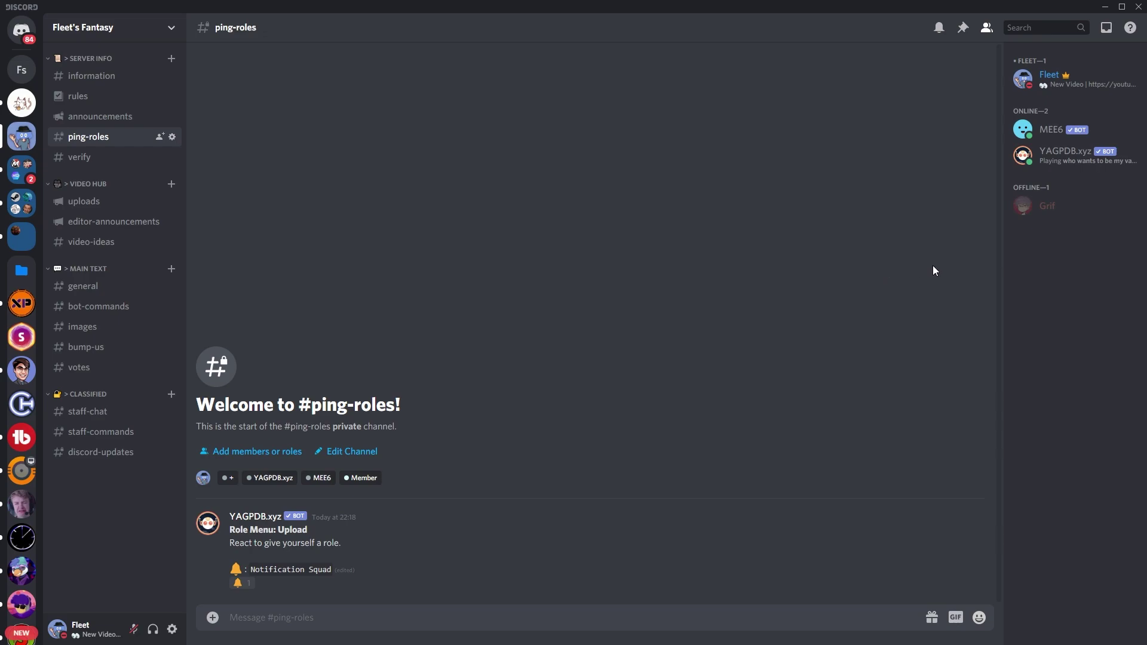
key(alt+Tab)
scroll(235, 223, up, 1)
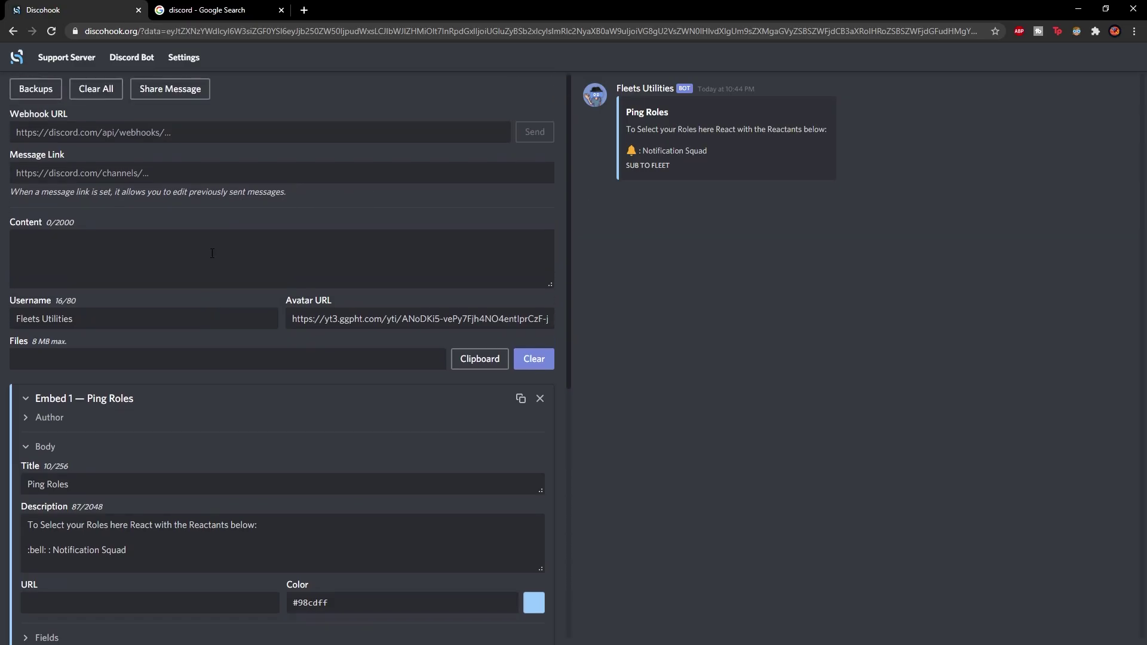
click(129, 138)
key(ctrl+v)
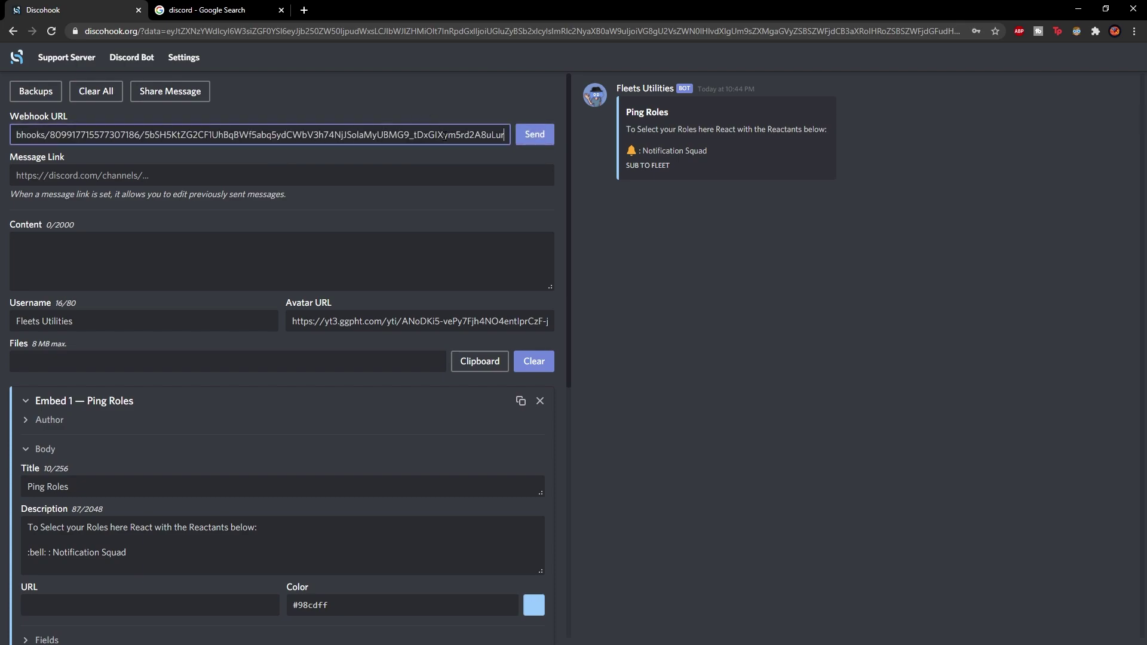
click(548, 149)
click(1079, 7)
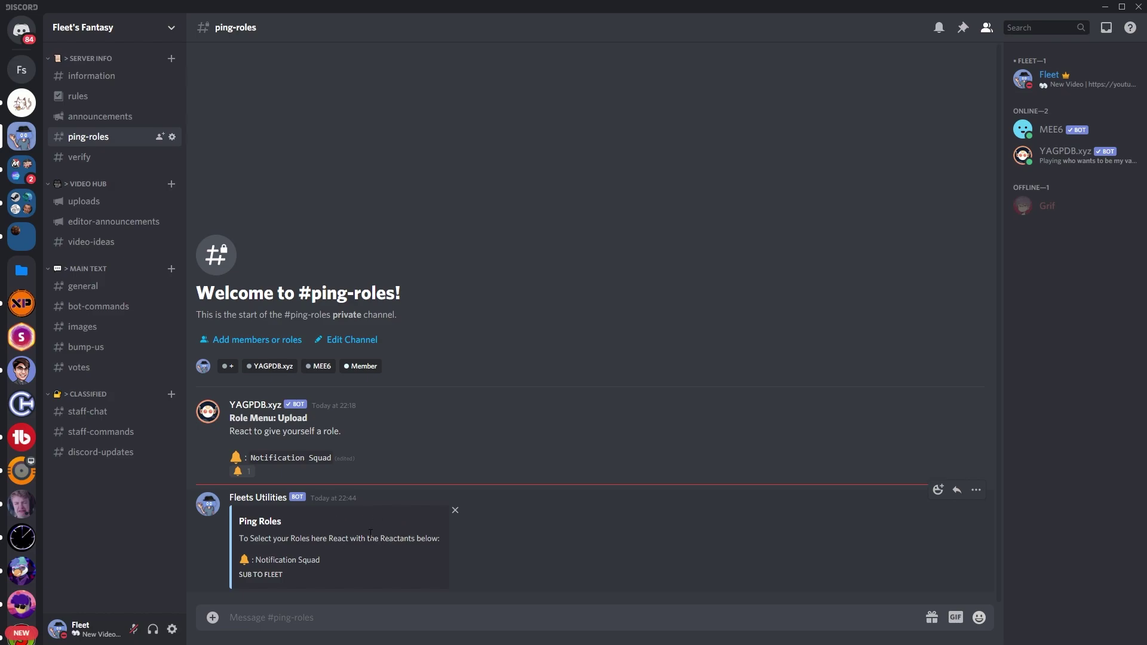
- Copy the embed's message ID and send '-rolemenu create upload -m <message ID>' in #ping-roles
right_click(374, 537)
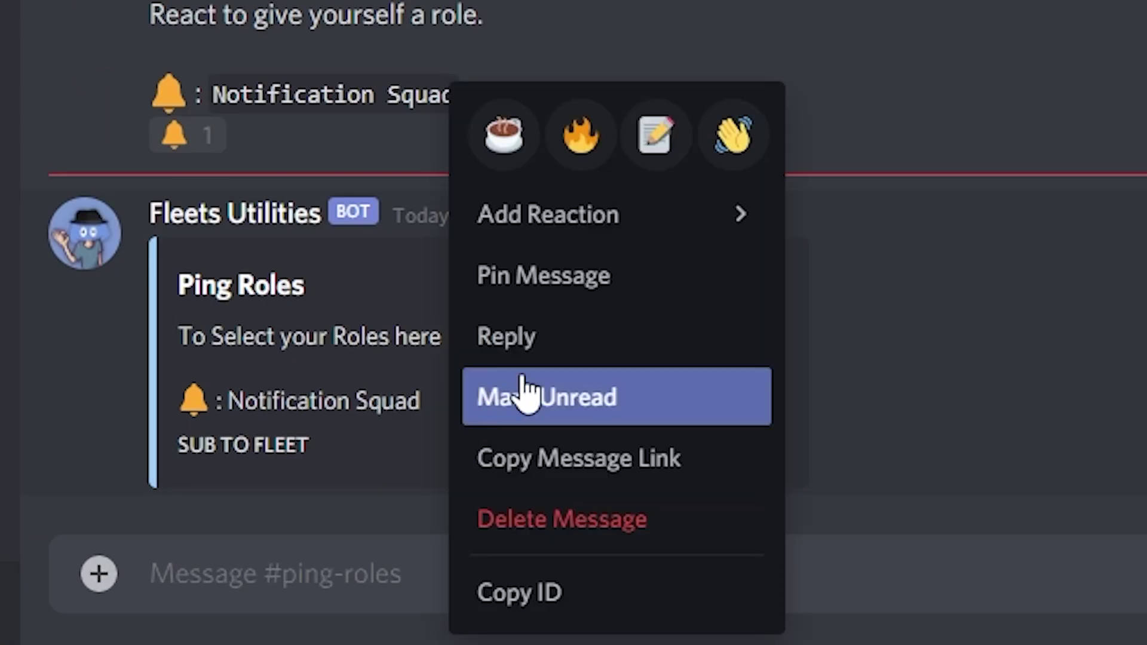
click(515, 597)
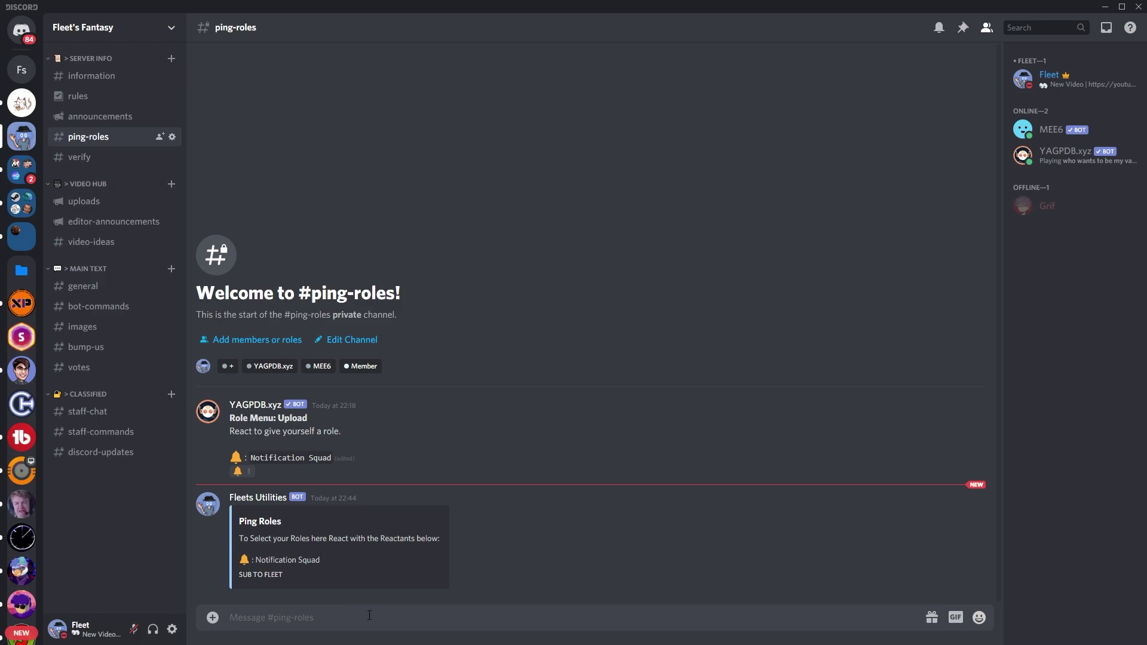
text(-rolemenu)
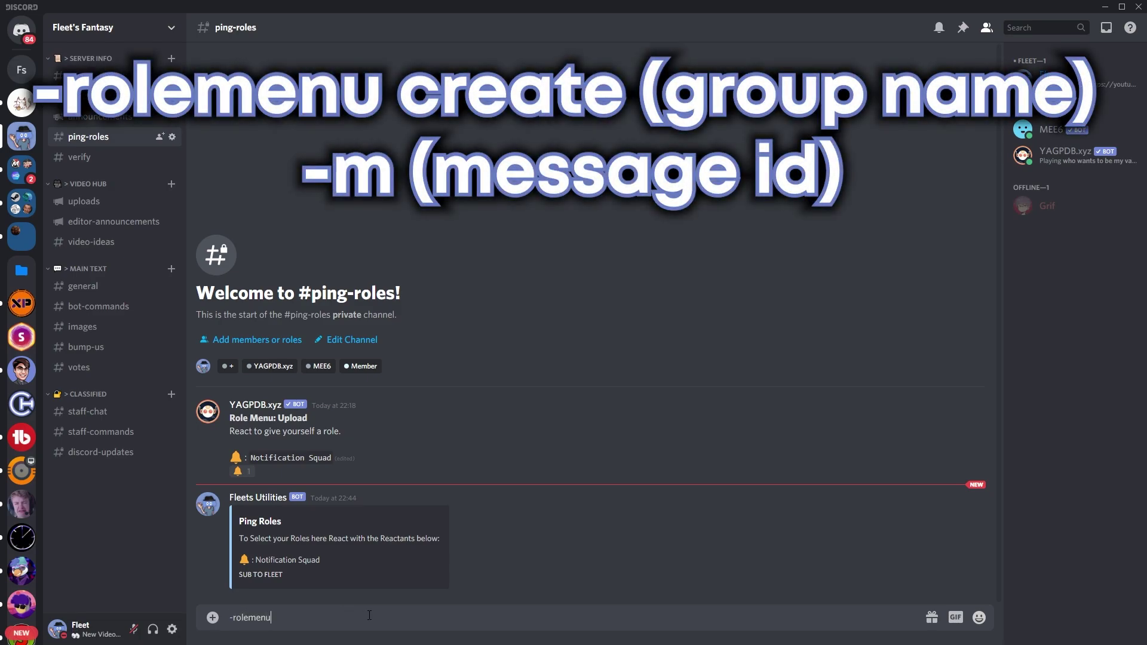
text( create)
text(upload -m)
key(ctrl+v)
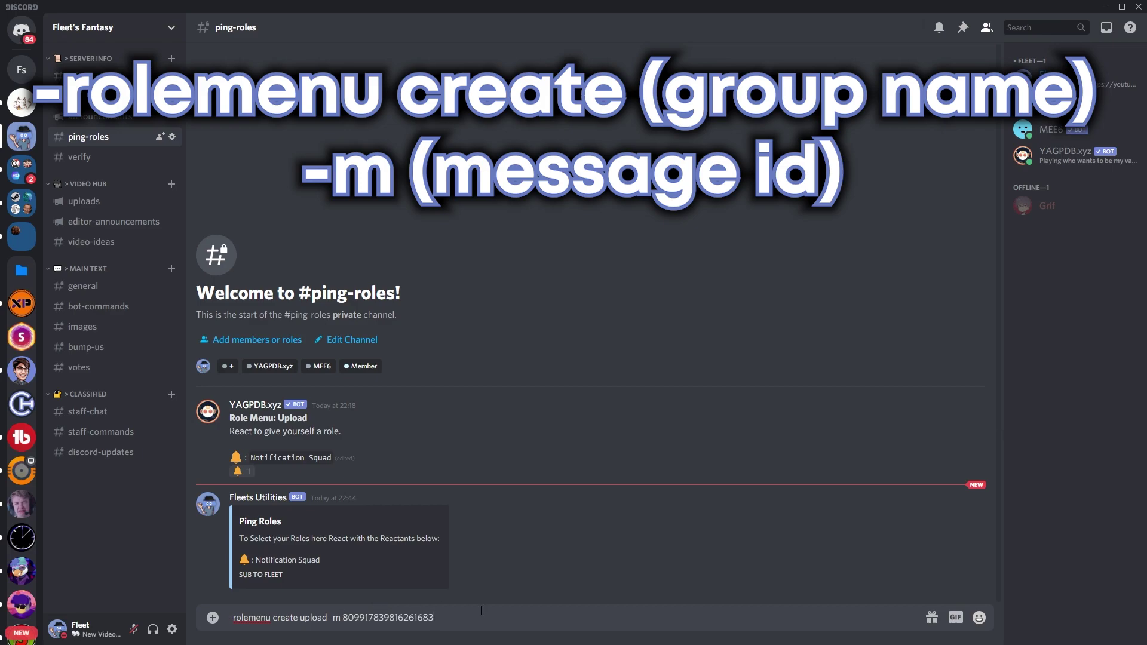
key(Return)
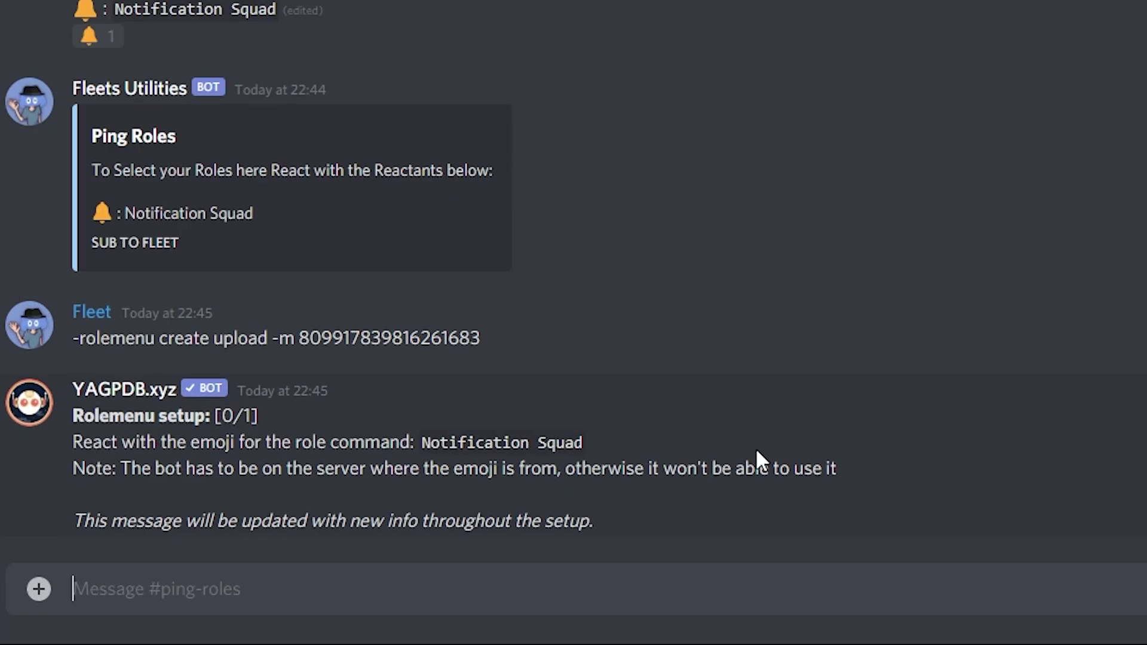
- Add the bell emoji reaction to the Ping Roles embed
right_click(656, 468)
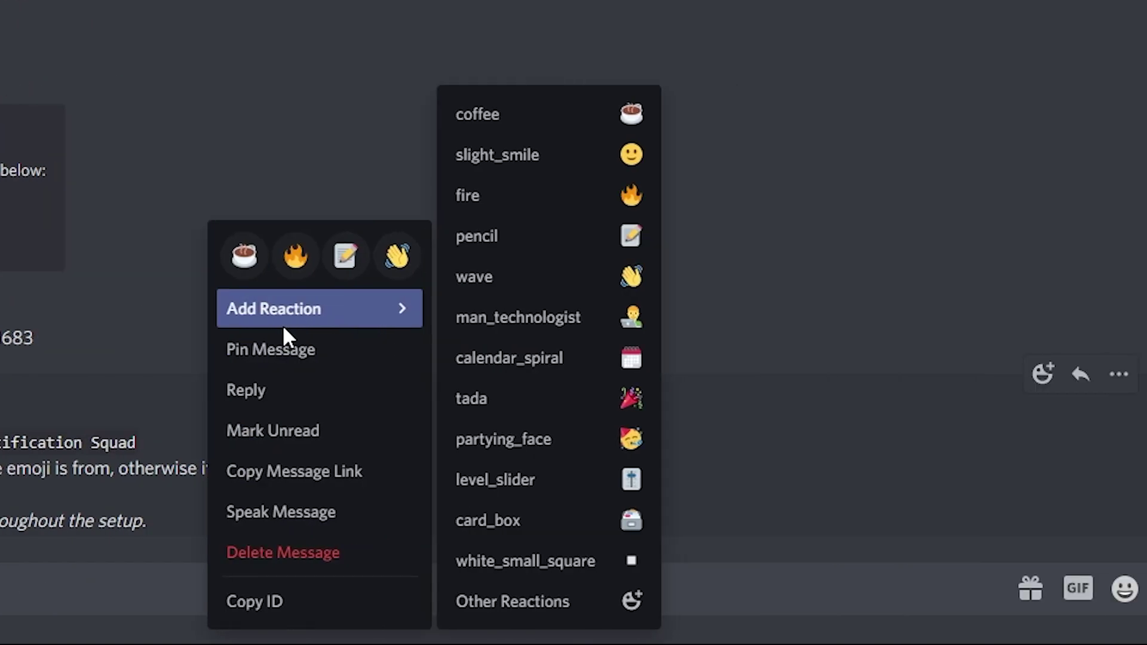
click(729, 320)
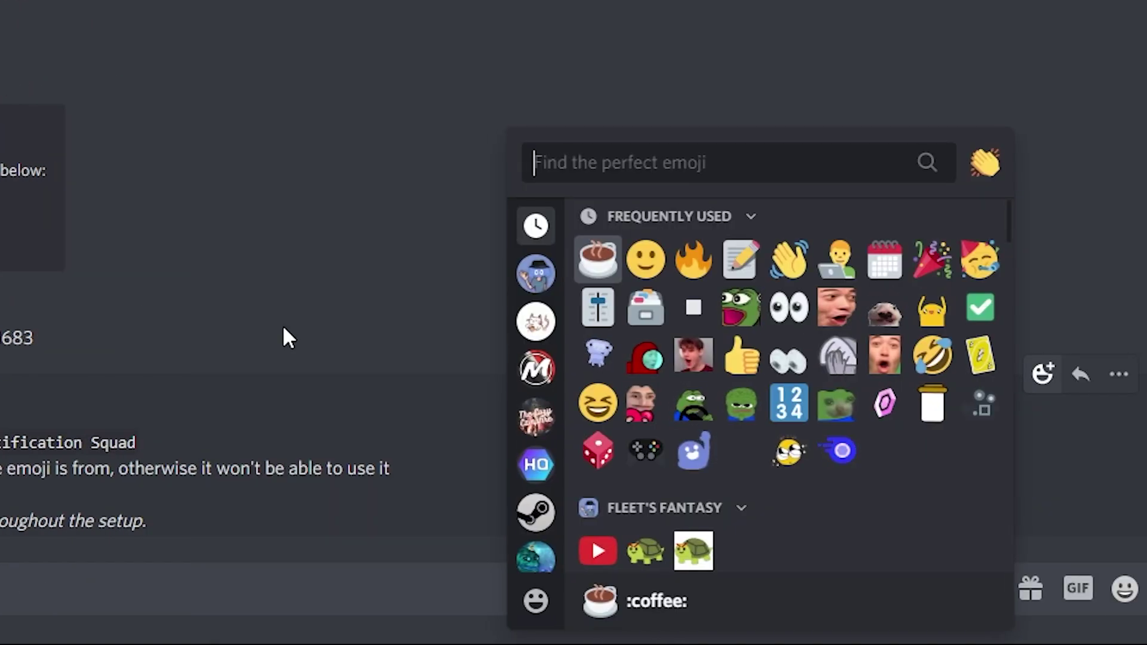
text(bell)
click(601, 236)
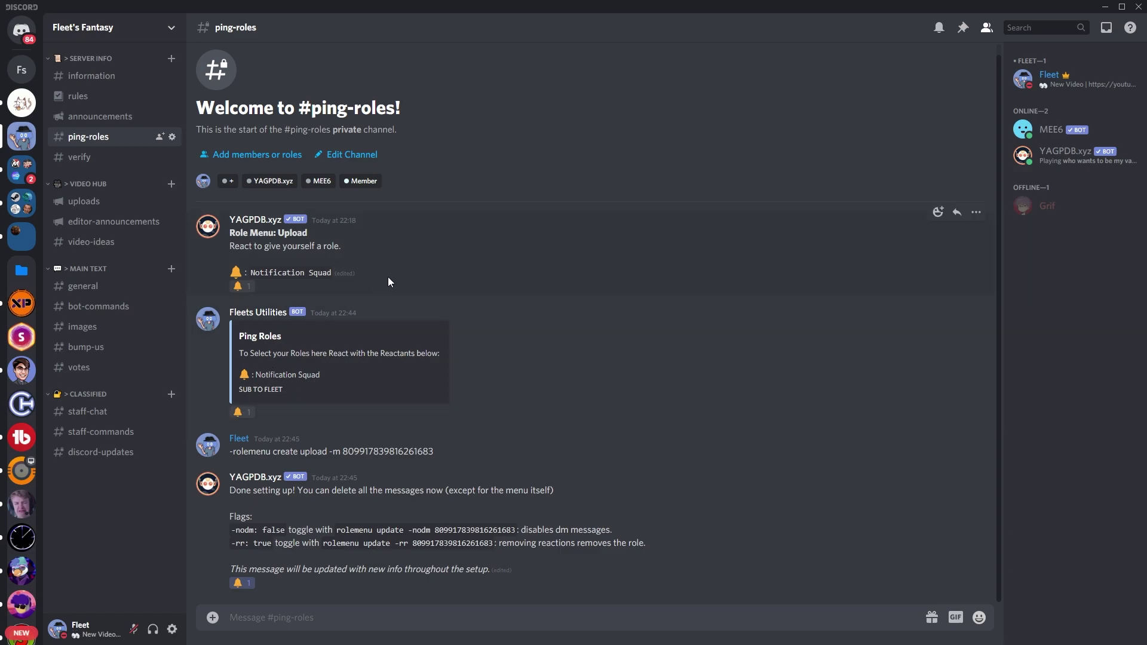
- Delete the old Role Menu message, the bot's setup reply and the rolemenu command message
right_click(393, 254)
click(464, 461)
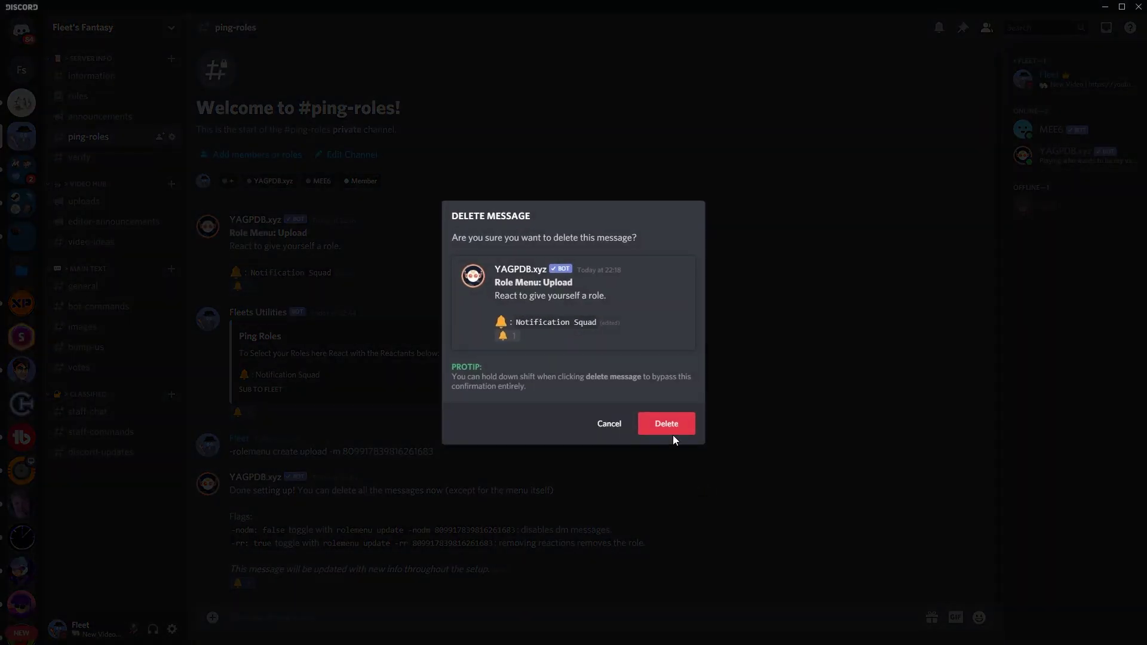
click(667, 423)
right_click(475, 505)
click(532, 600)
click(666, 487)
right_click(478, 578)
click(543, 554)
click(672, 410)
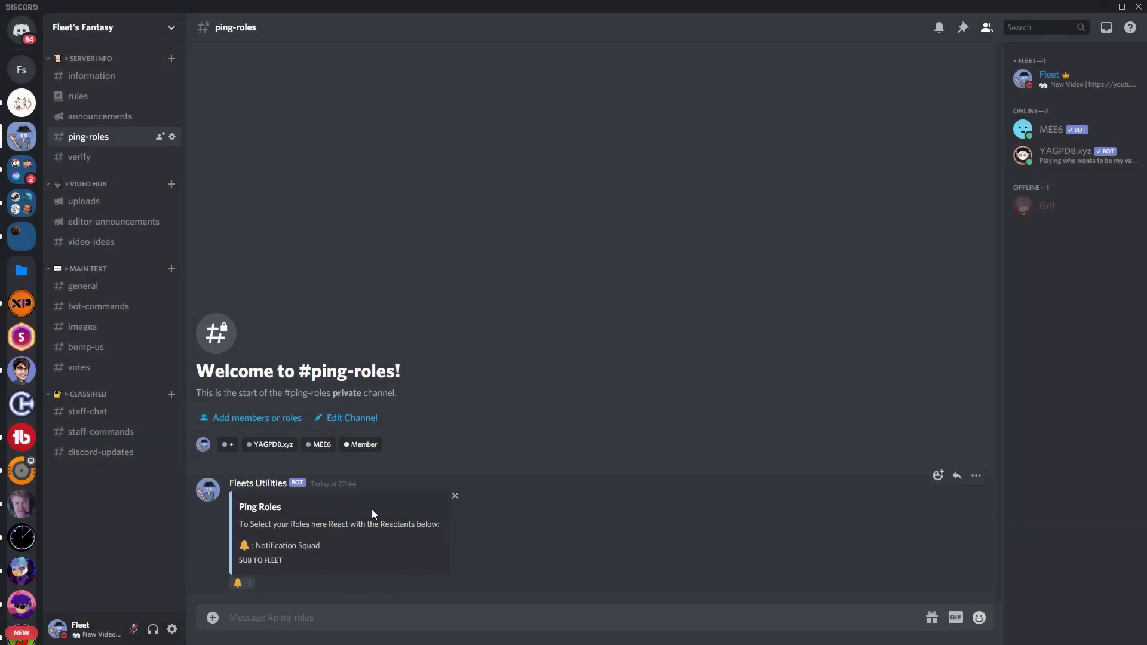
click(241, 583)
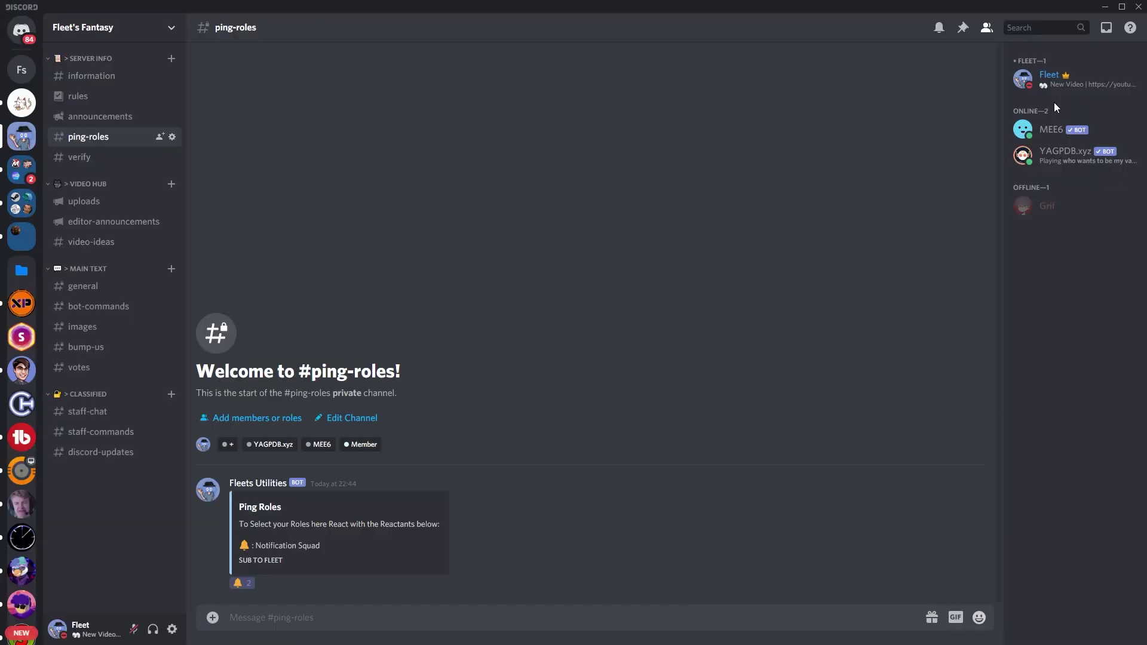
click(1051, 80)
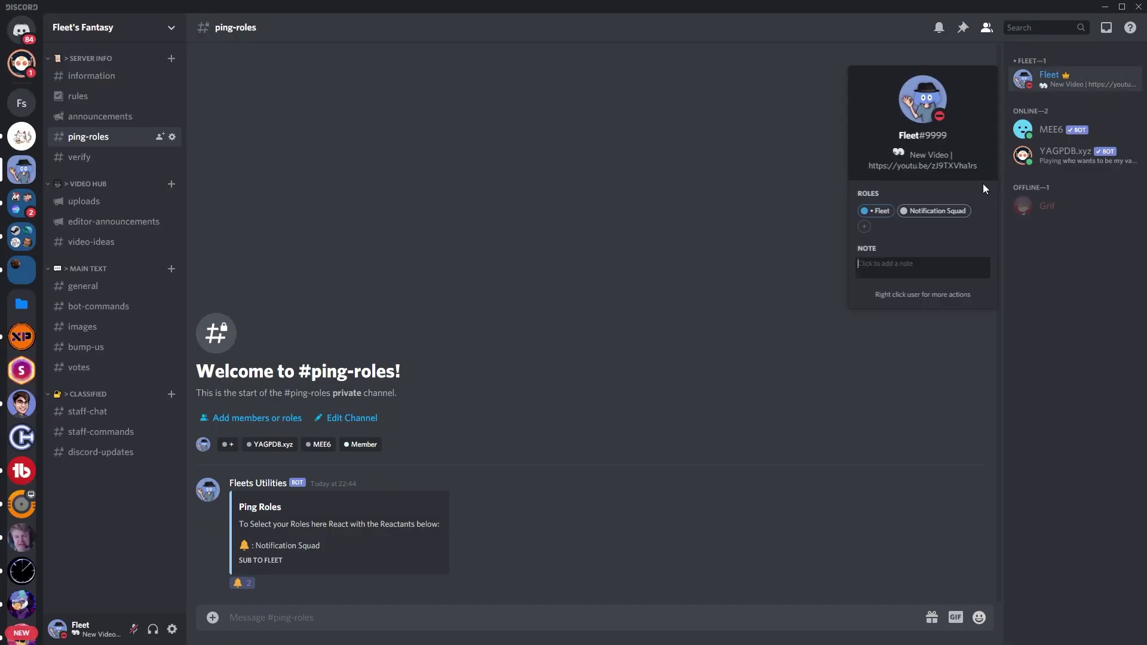
click(22, 30)
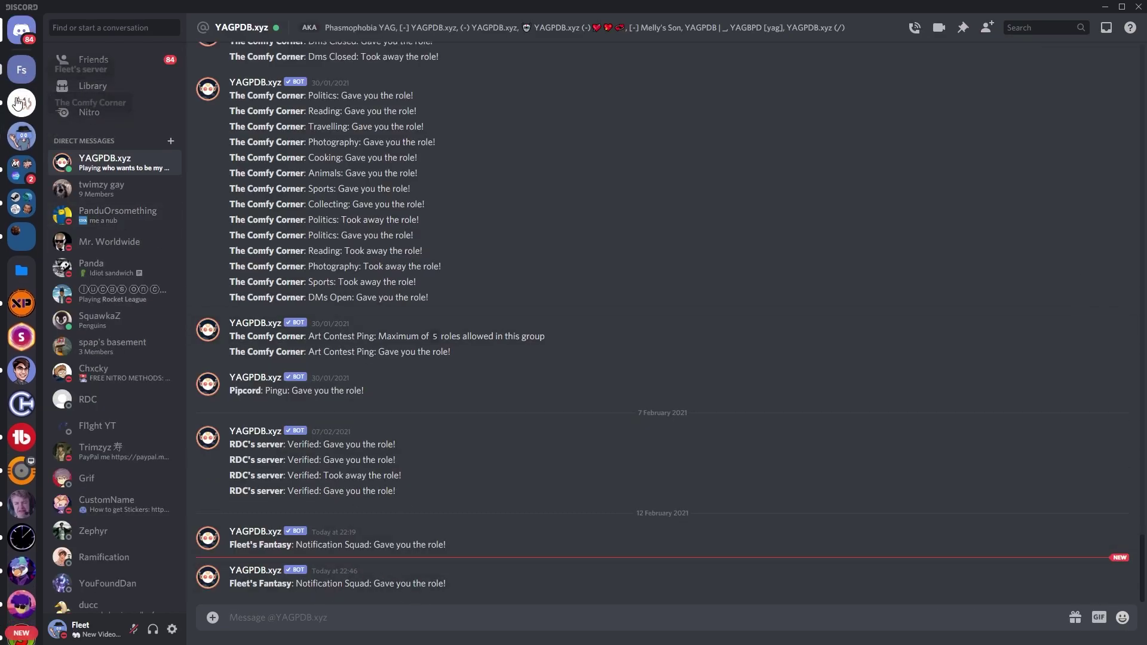
click(21, 136)
click(251, 579)
click(1063, 80)
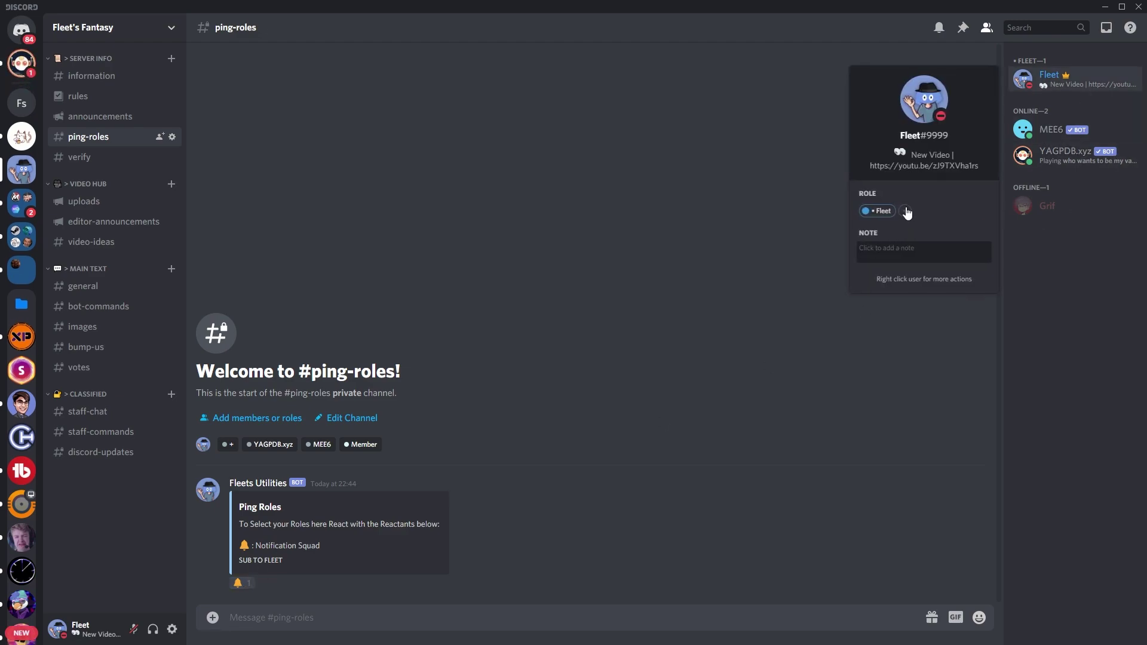
click(965, 379)
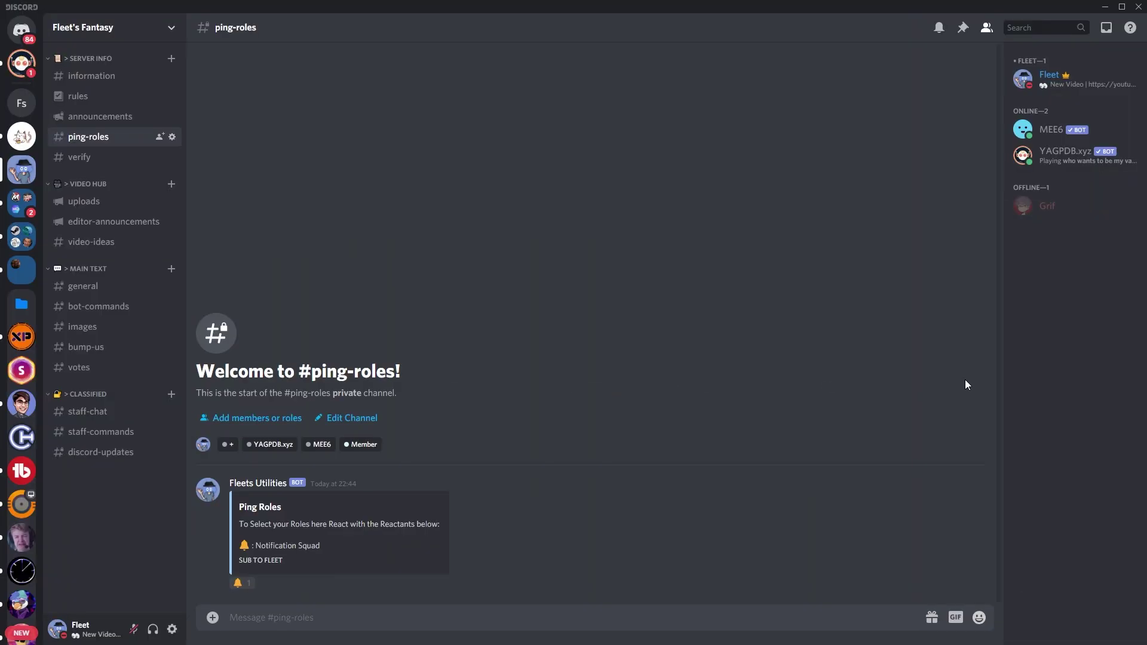